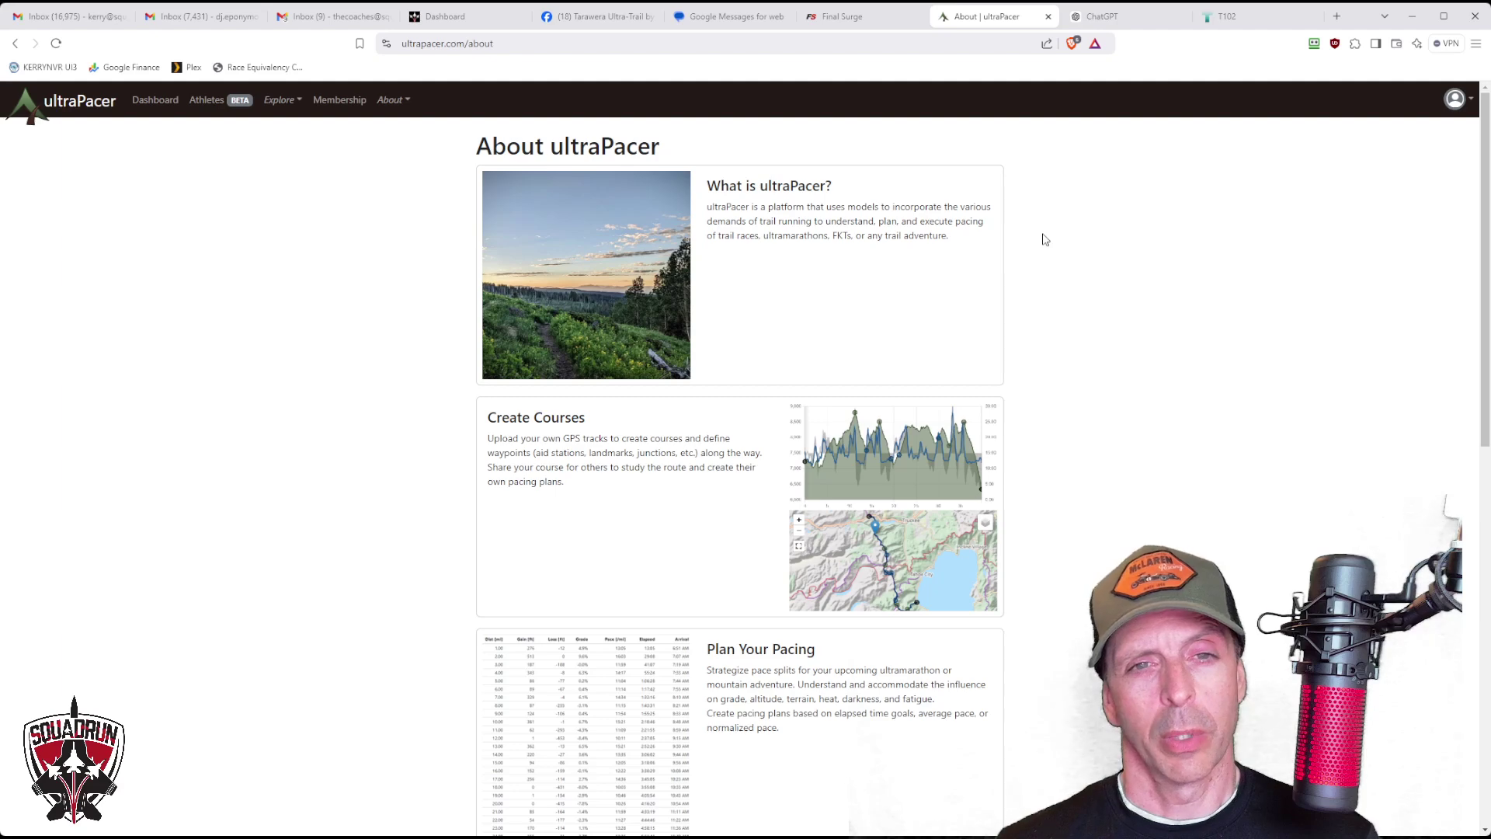
Search the public user-created courses for "tarawera" and open the Tarawera by UTMB T102 OFFICIAL course.
left_click(285, 101)
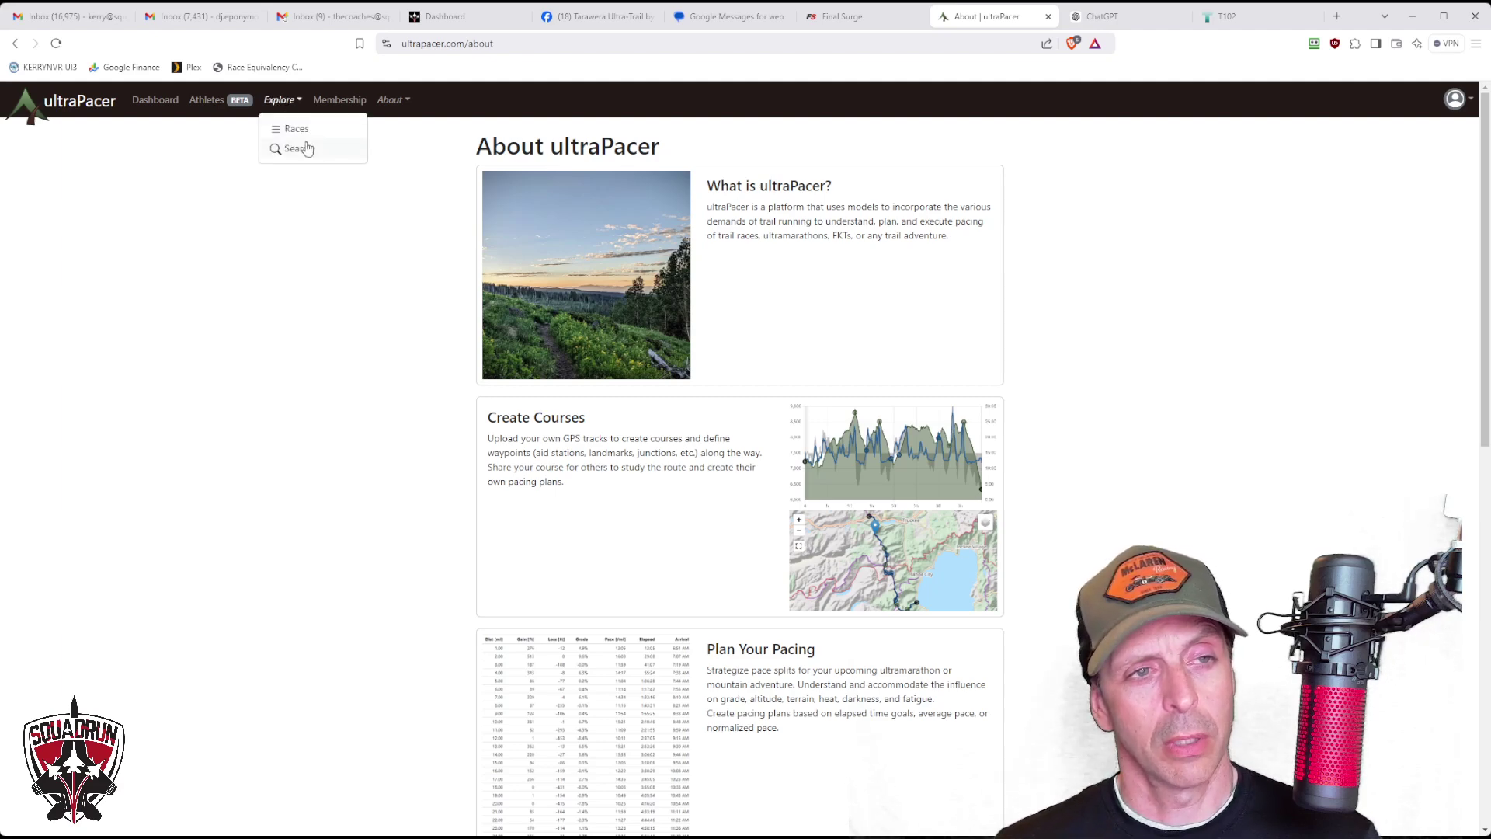
left_click(306, 149)
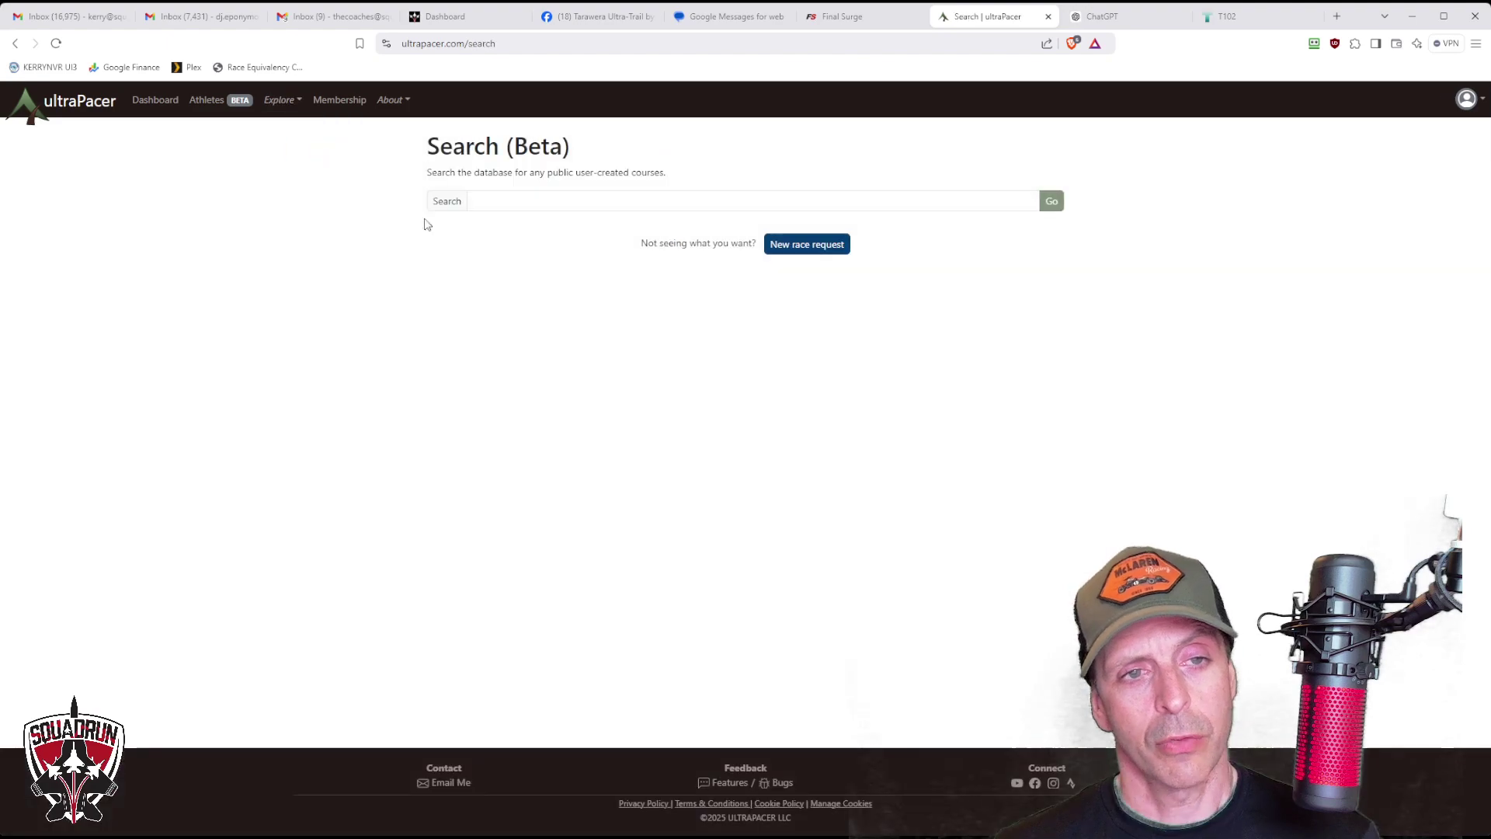
left_click(617, 202)
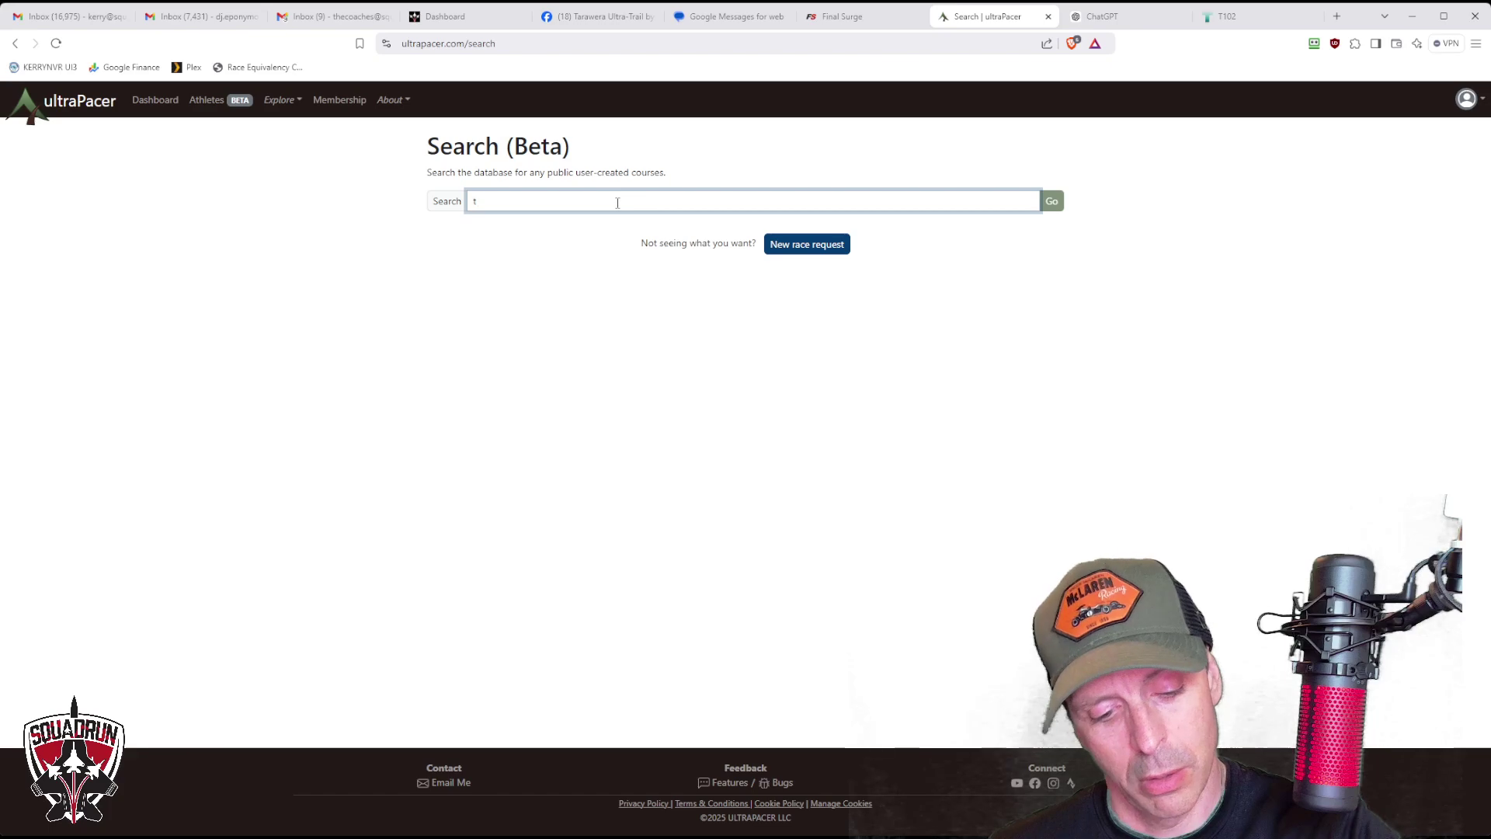
type("taraw")
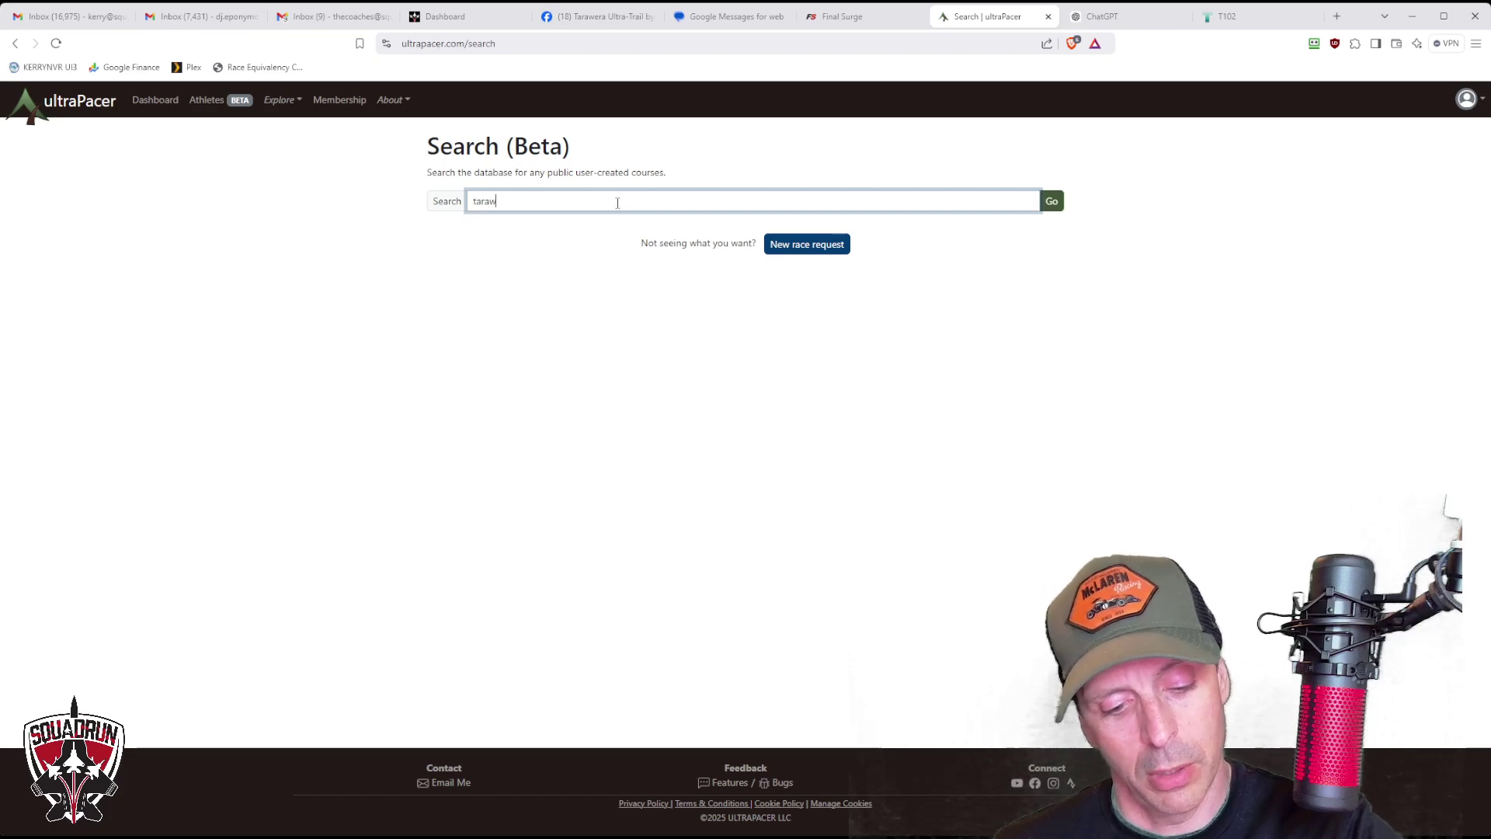
type("e")
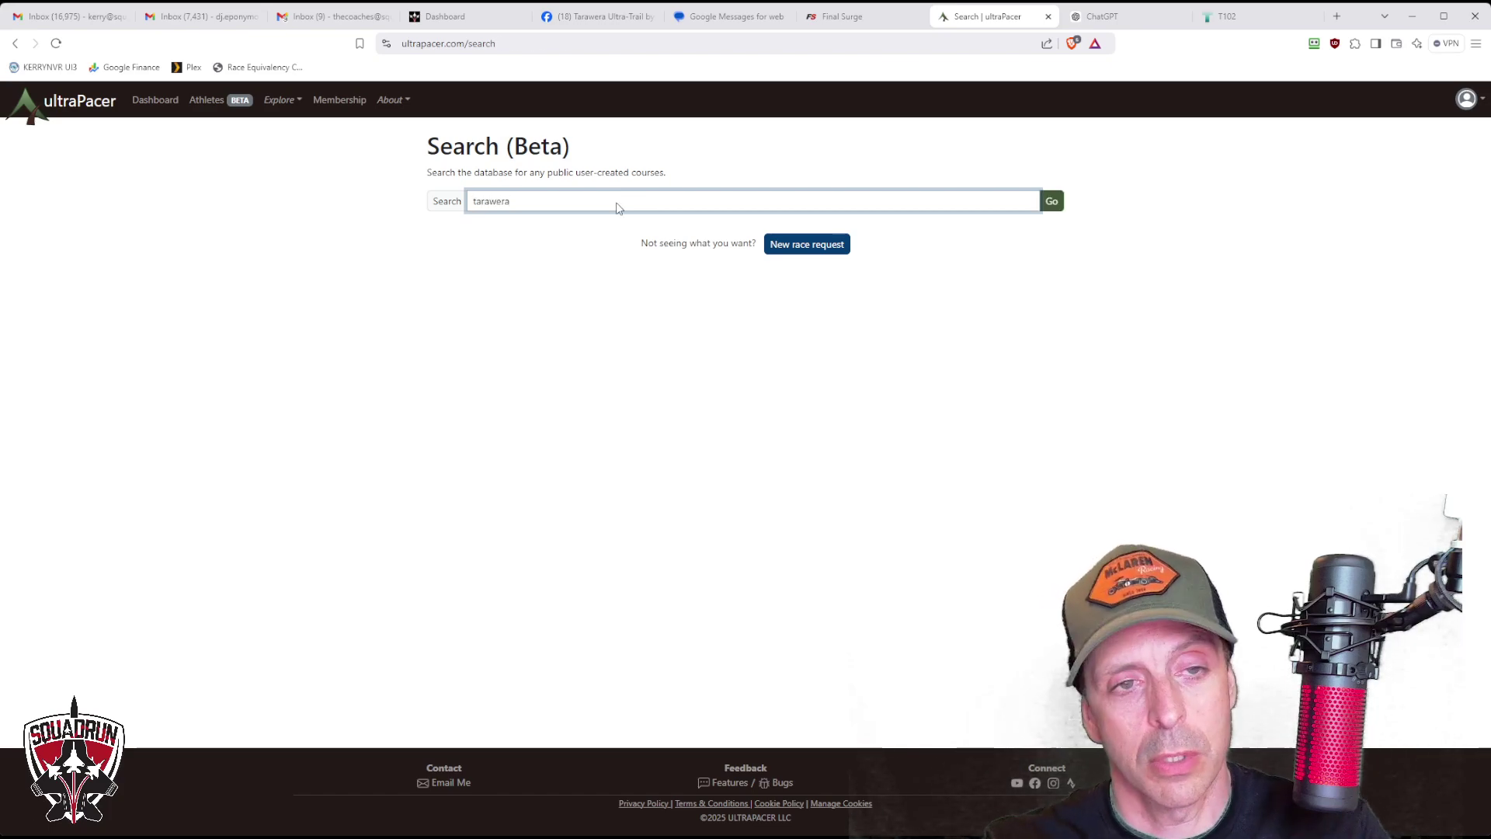
type("ra")
key("Return")
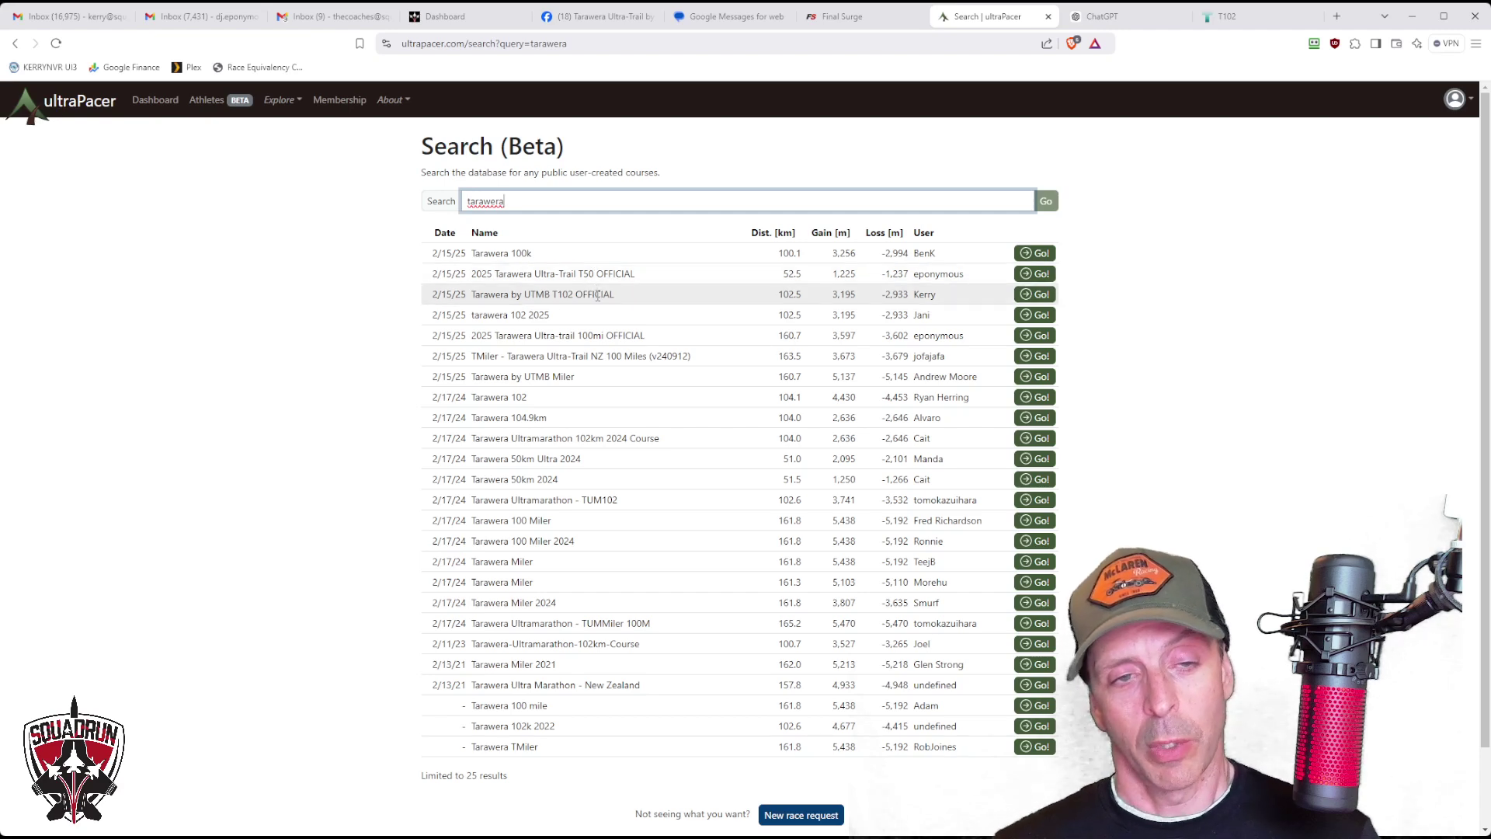
left_click(1035, 295)
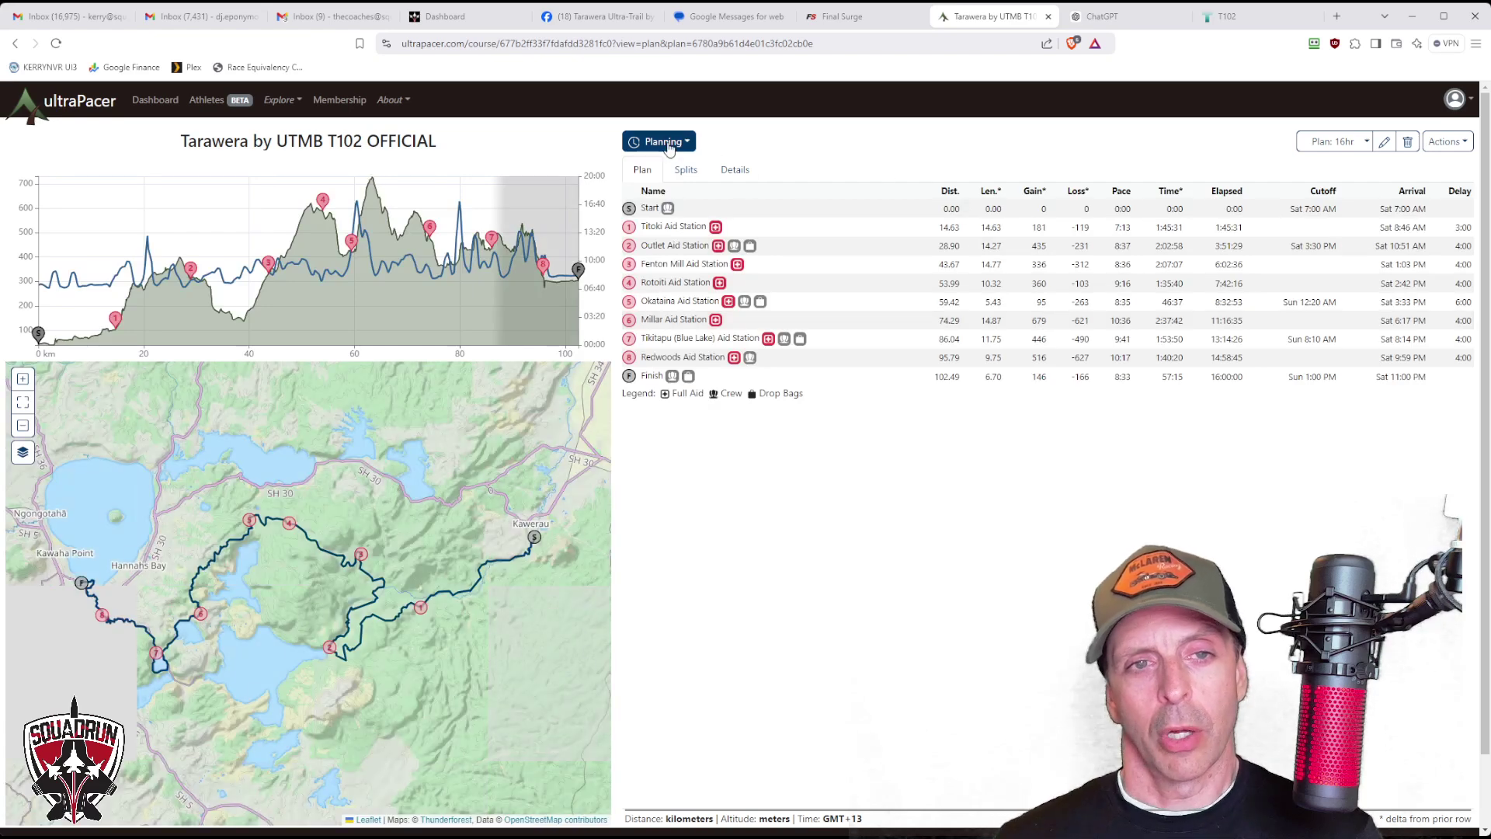
Examine the course's waypoints, terrain and cutoffs in Course Editing View and return to Pace Planning View.
left_click(669, 146)
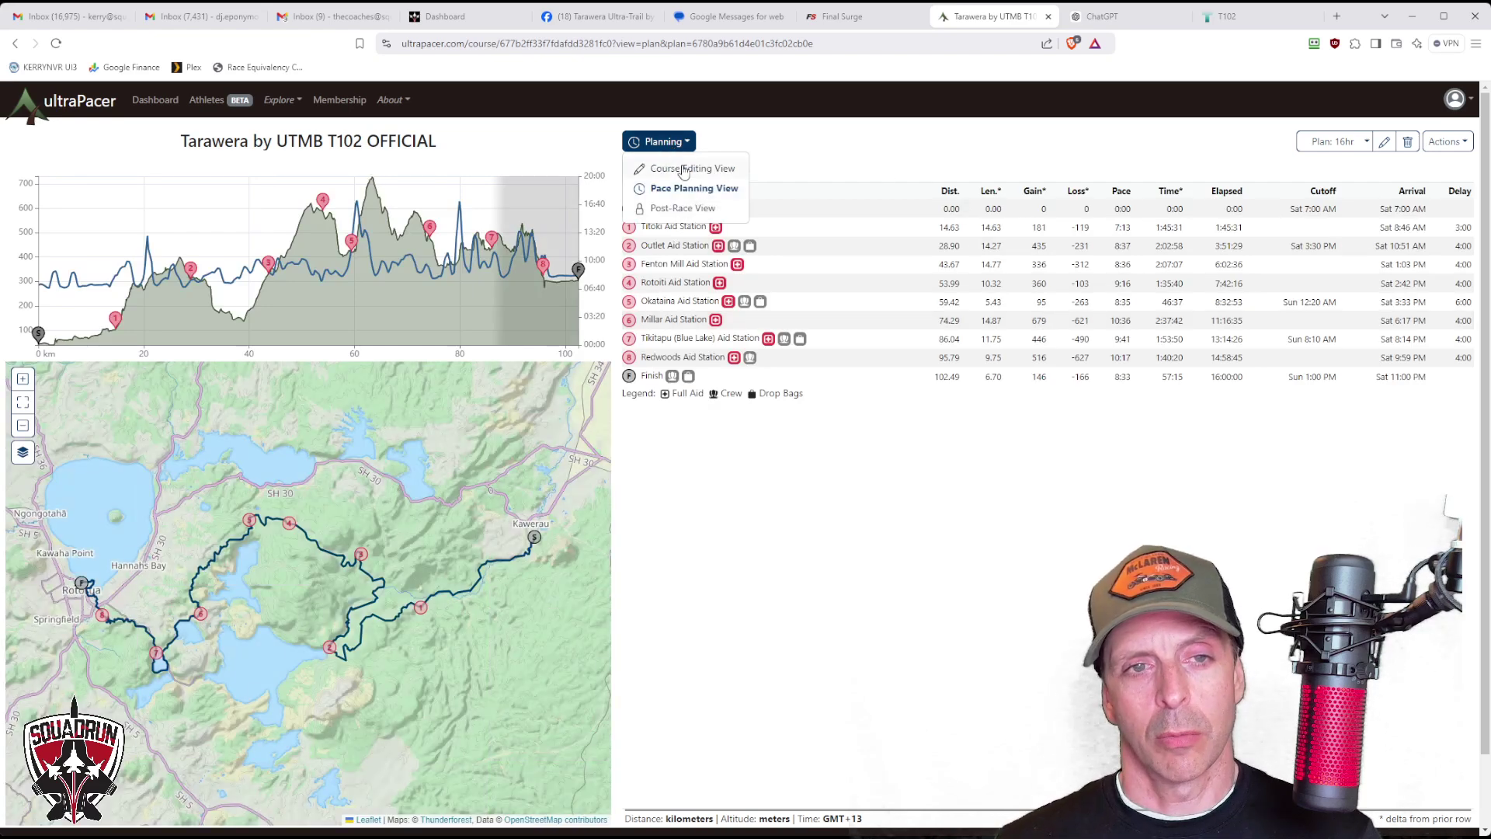
left_click(687, 170)
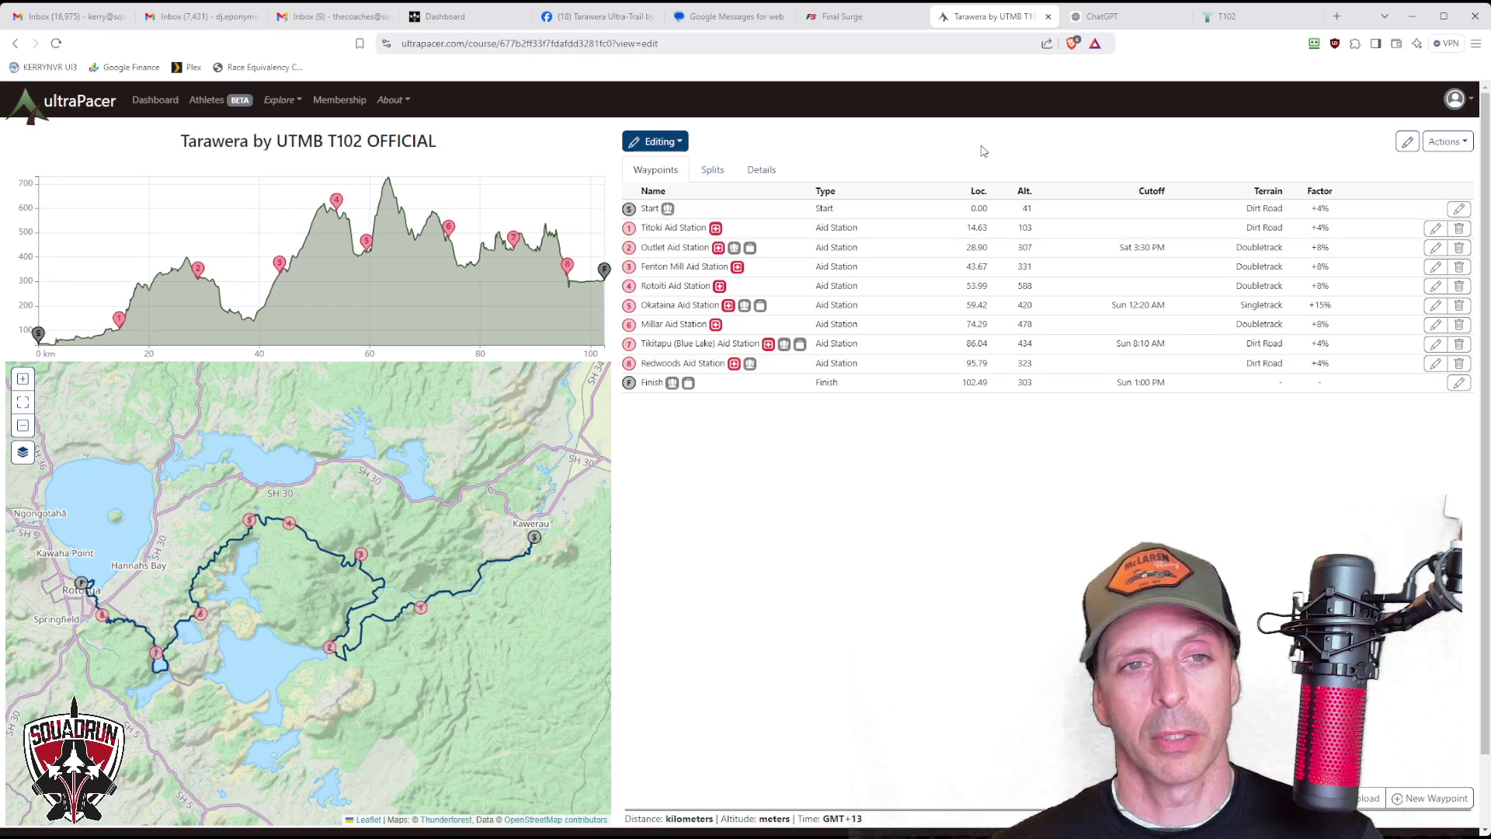
left_click(672, 146)
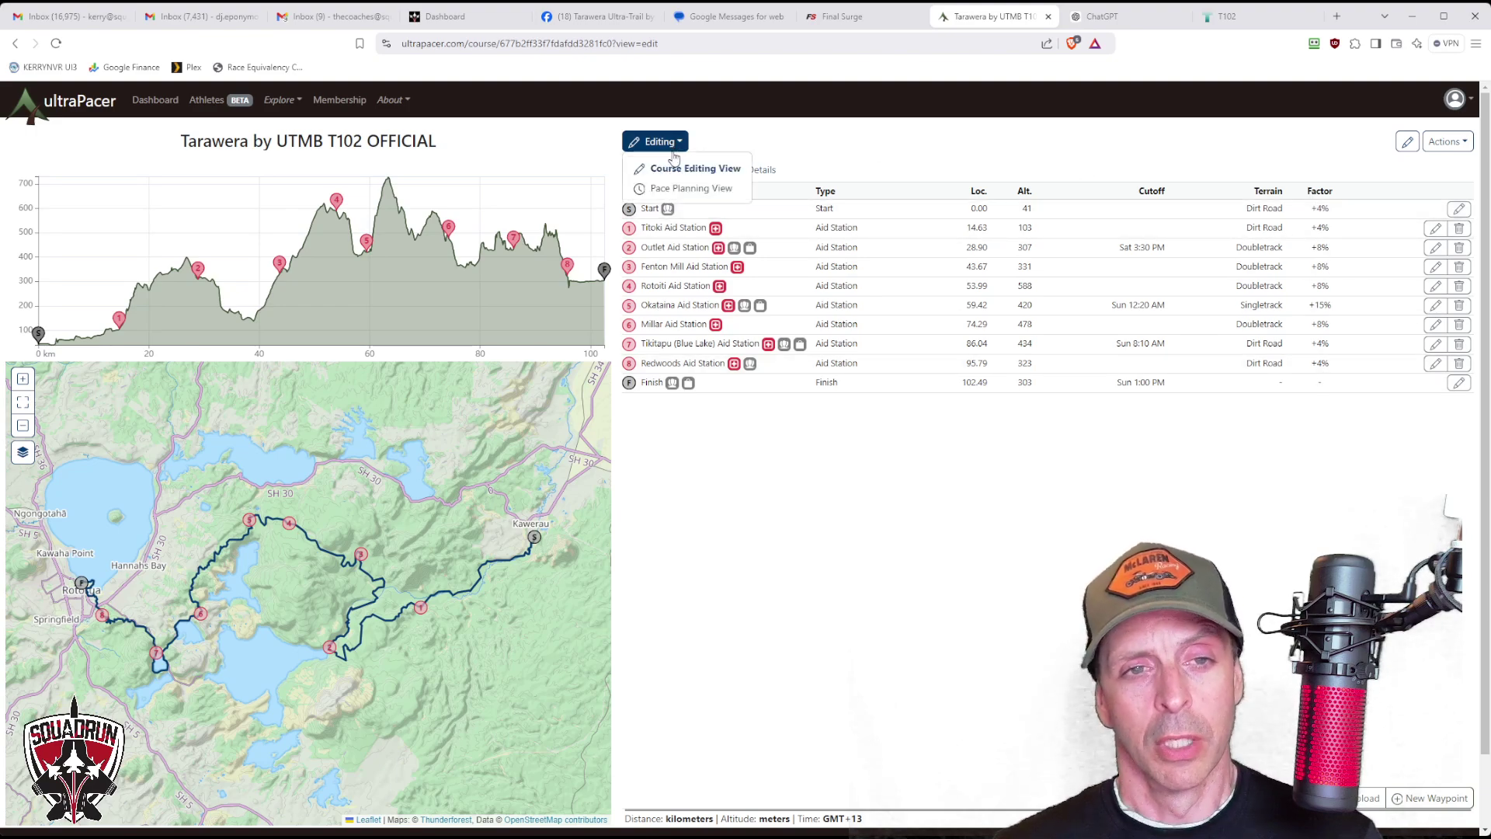
left_click(683, 189)
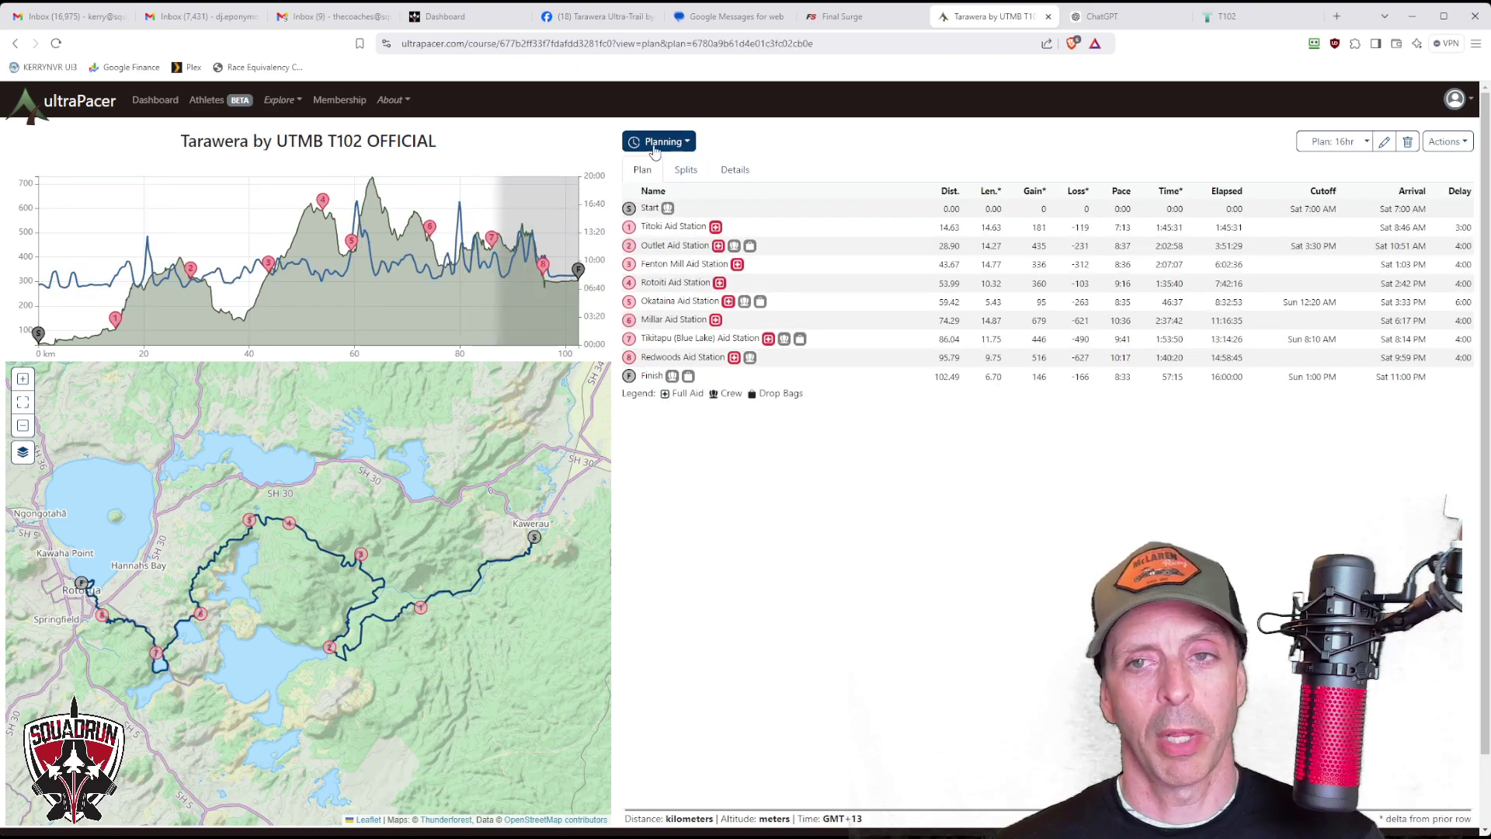
Edit the 16hr plan and set its elapsed time pacing target to 18 hours.
left_click(1384, 143)
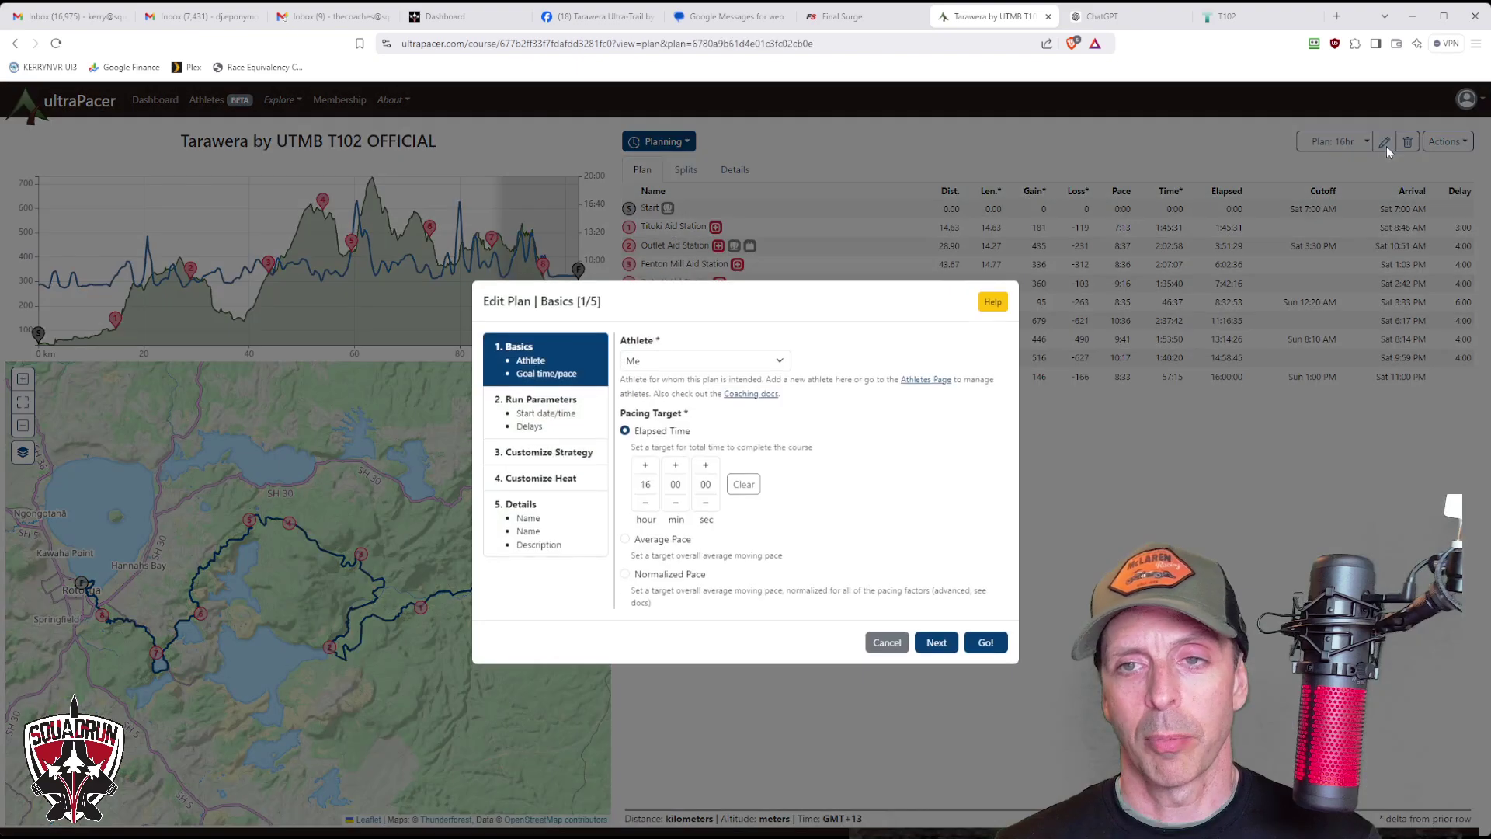
left_click(642, 471)
left_click(644, 471)
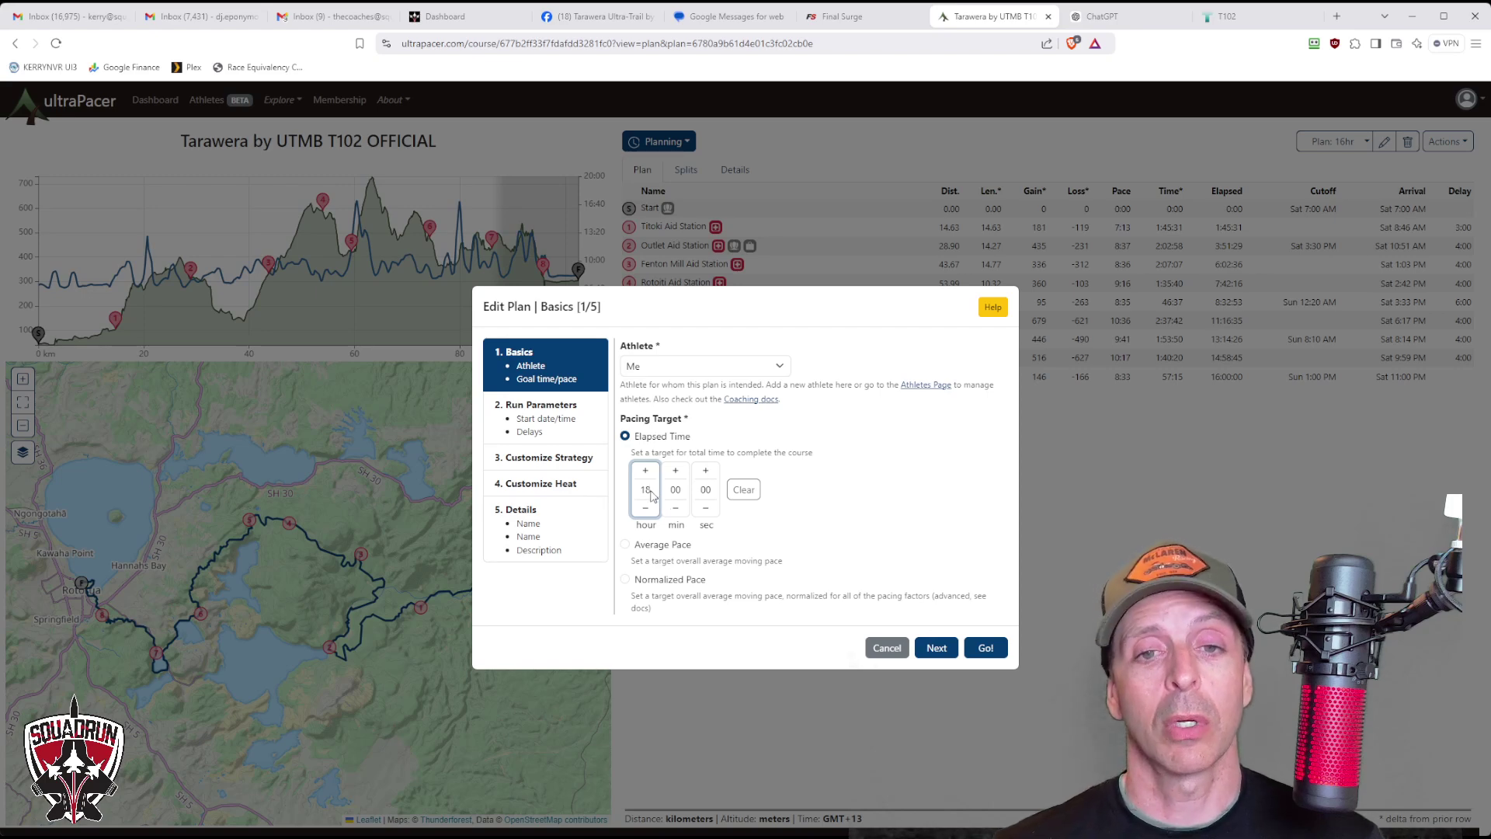
In the plan's run parameters, set the typical aid station delay to 3 minutes and keep cutoffs disabled.
left_click(936, 647)
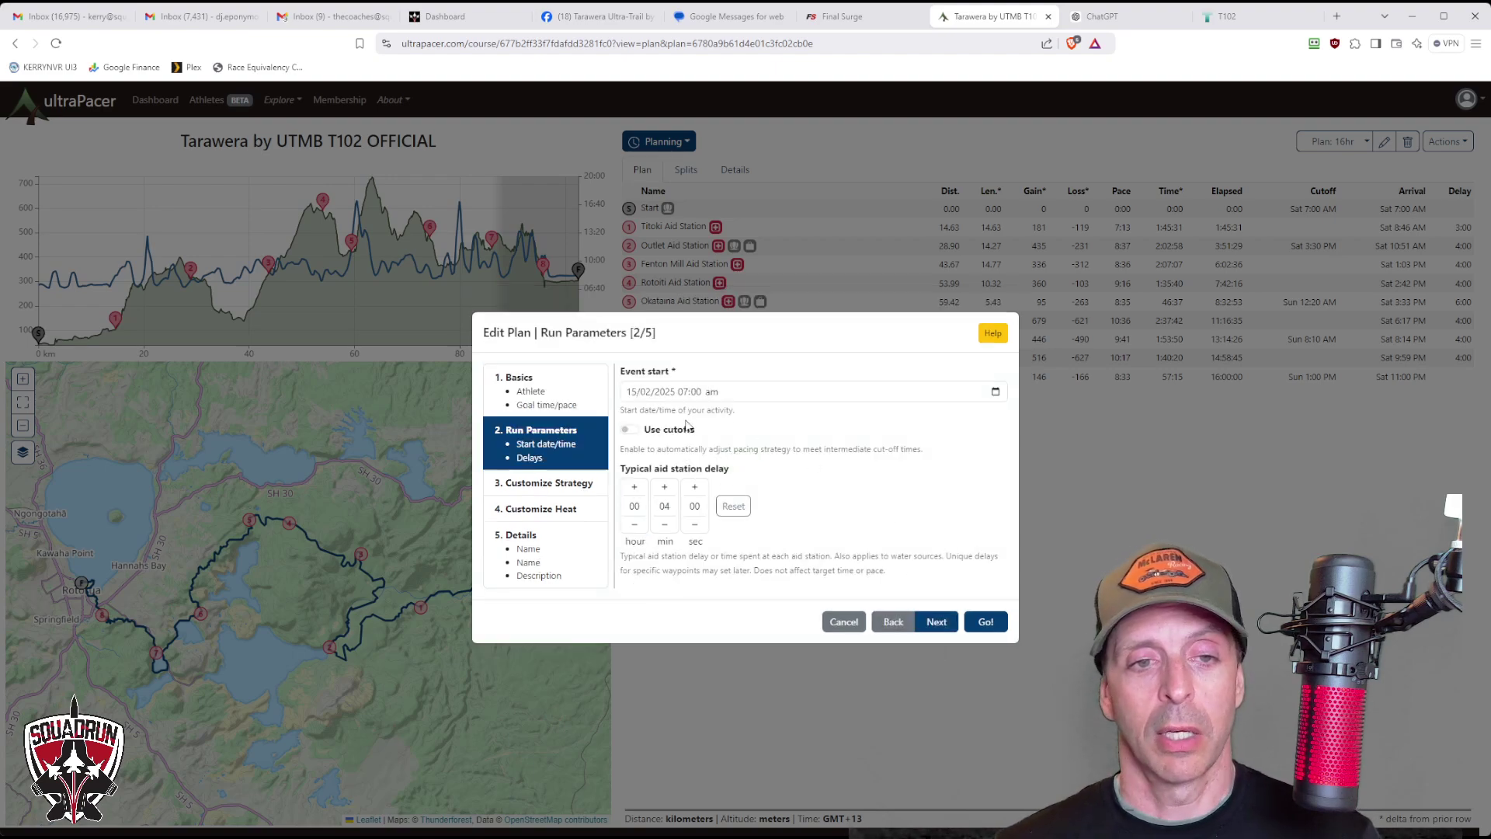
left_click(627, 430)
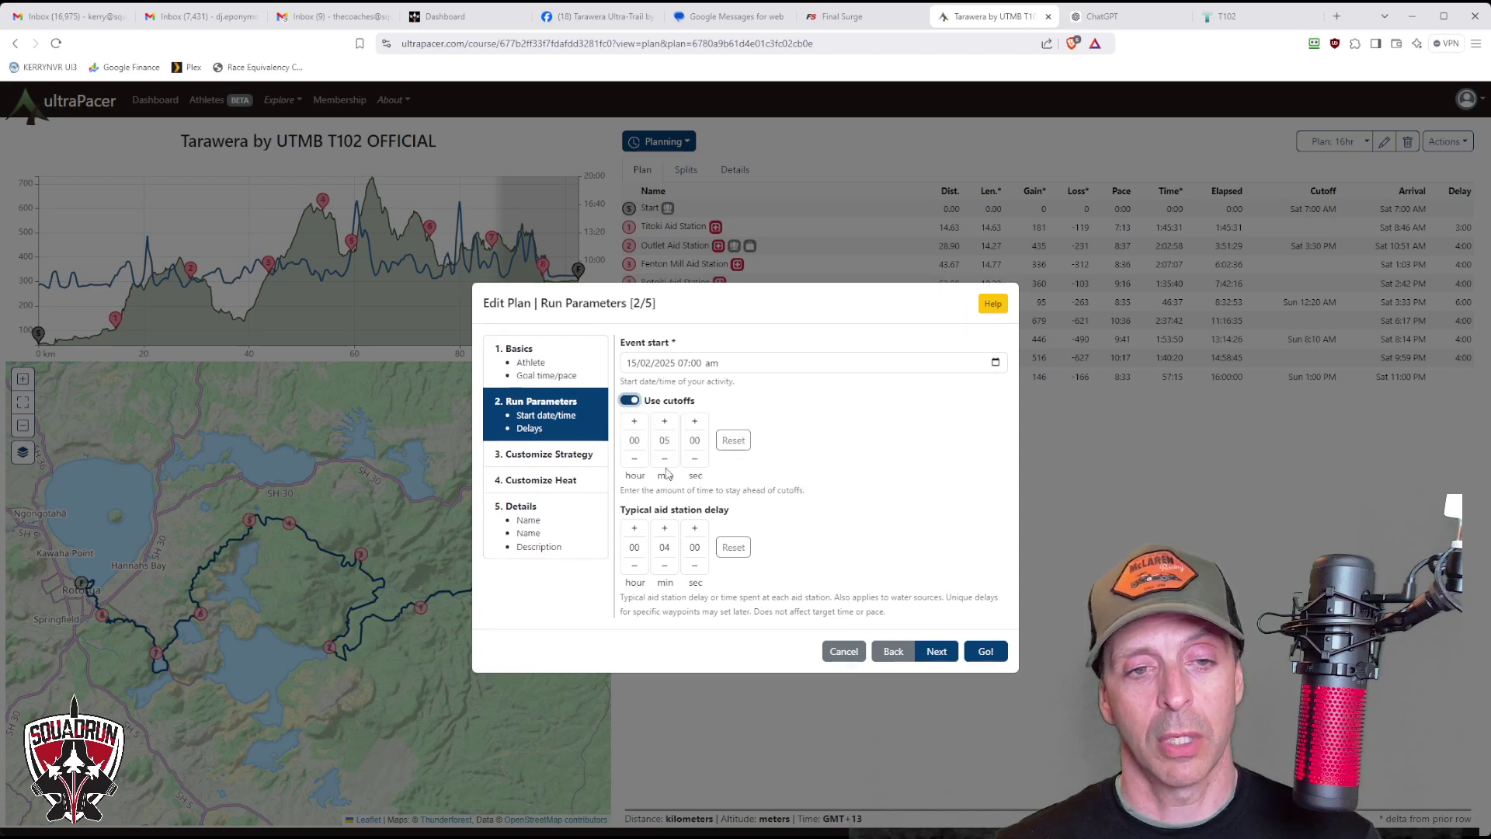
left_click(628, 400)
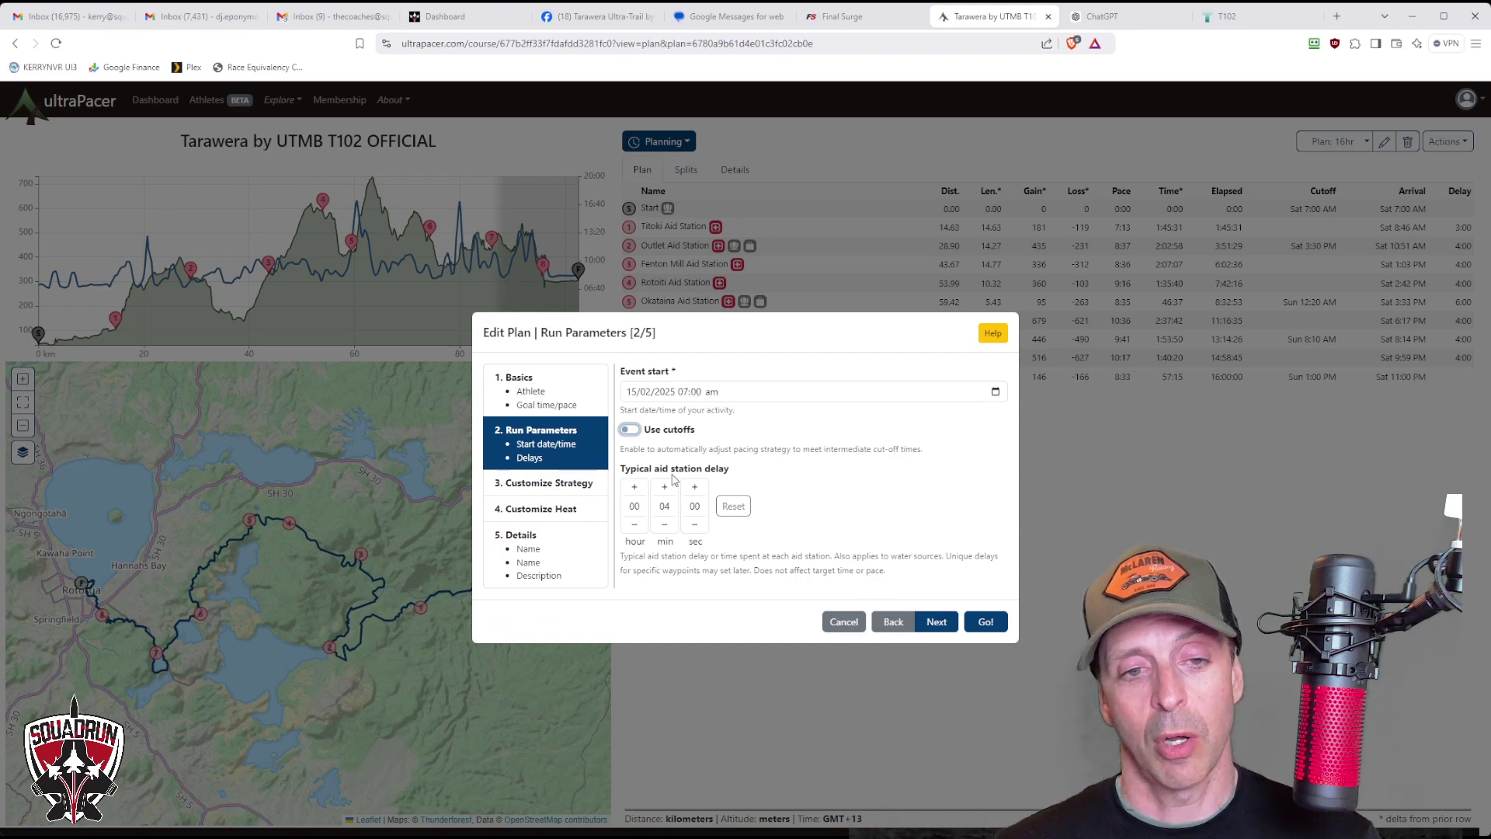
left_click(666, 528)
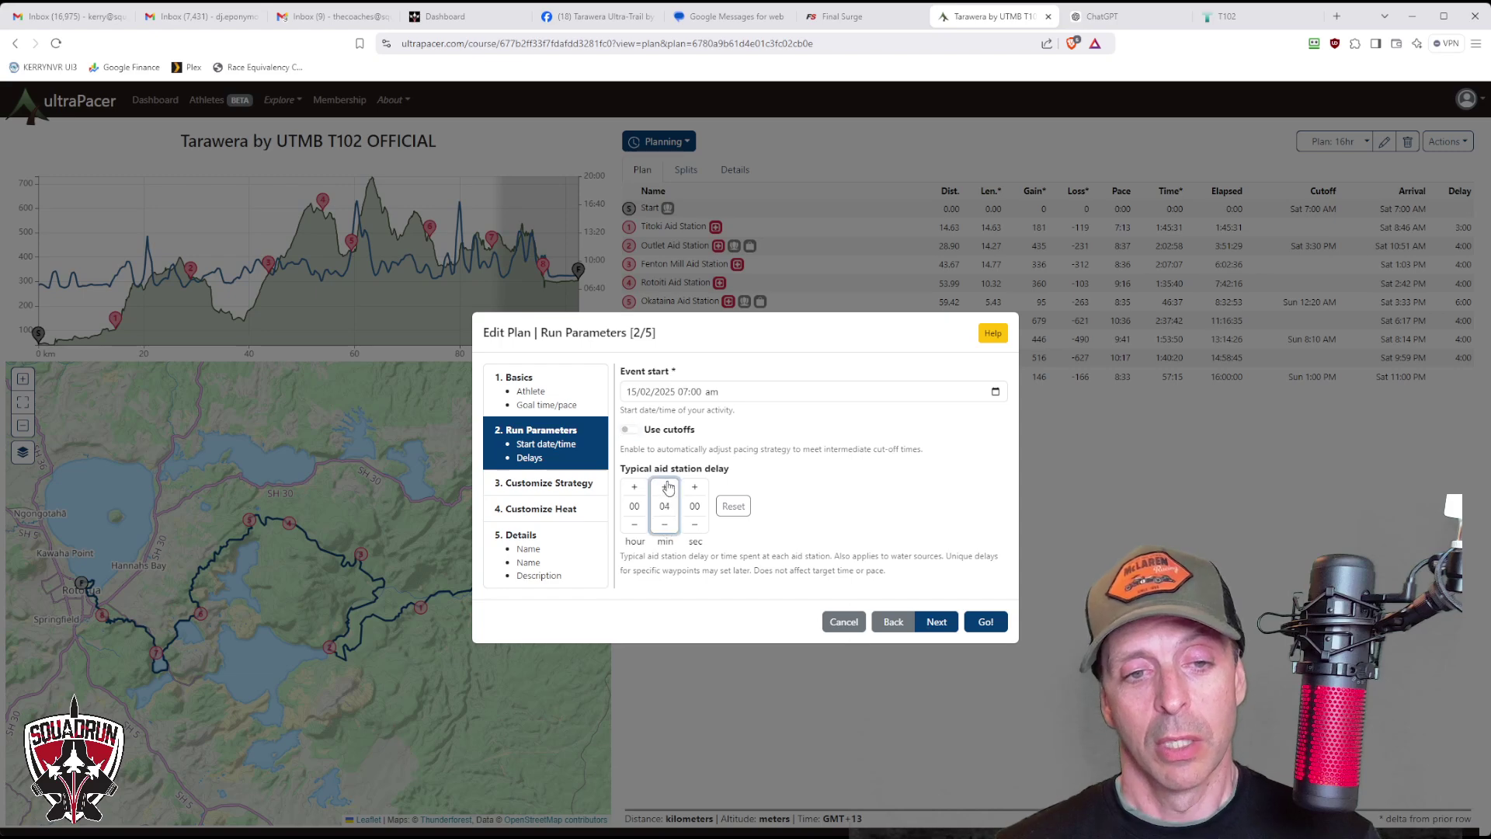
left_click(664, 525)
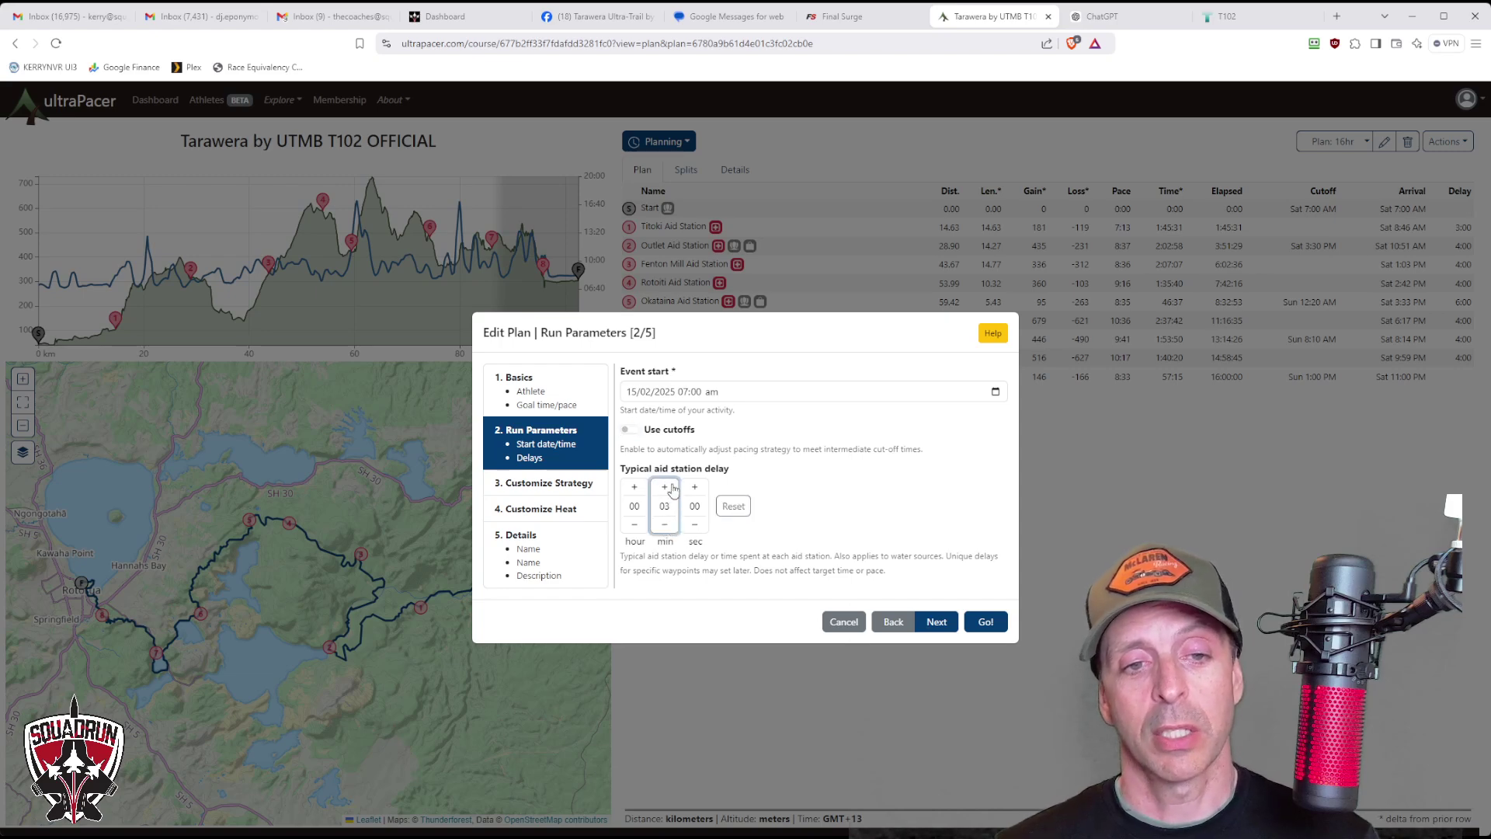
left_click(665, 486)
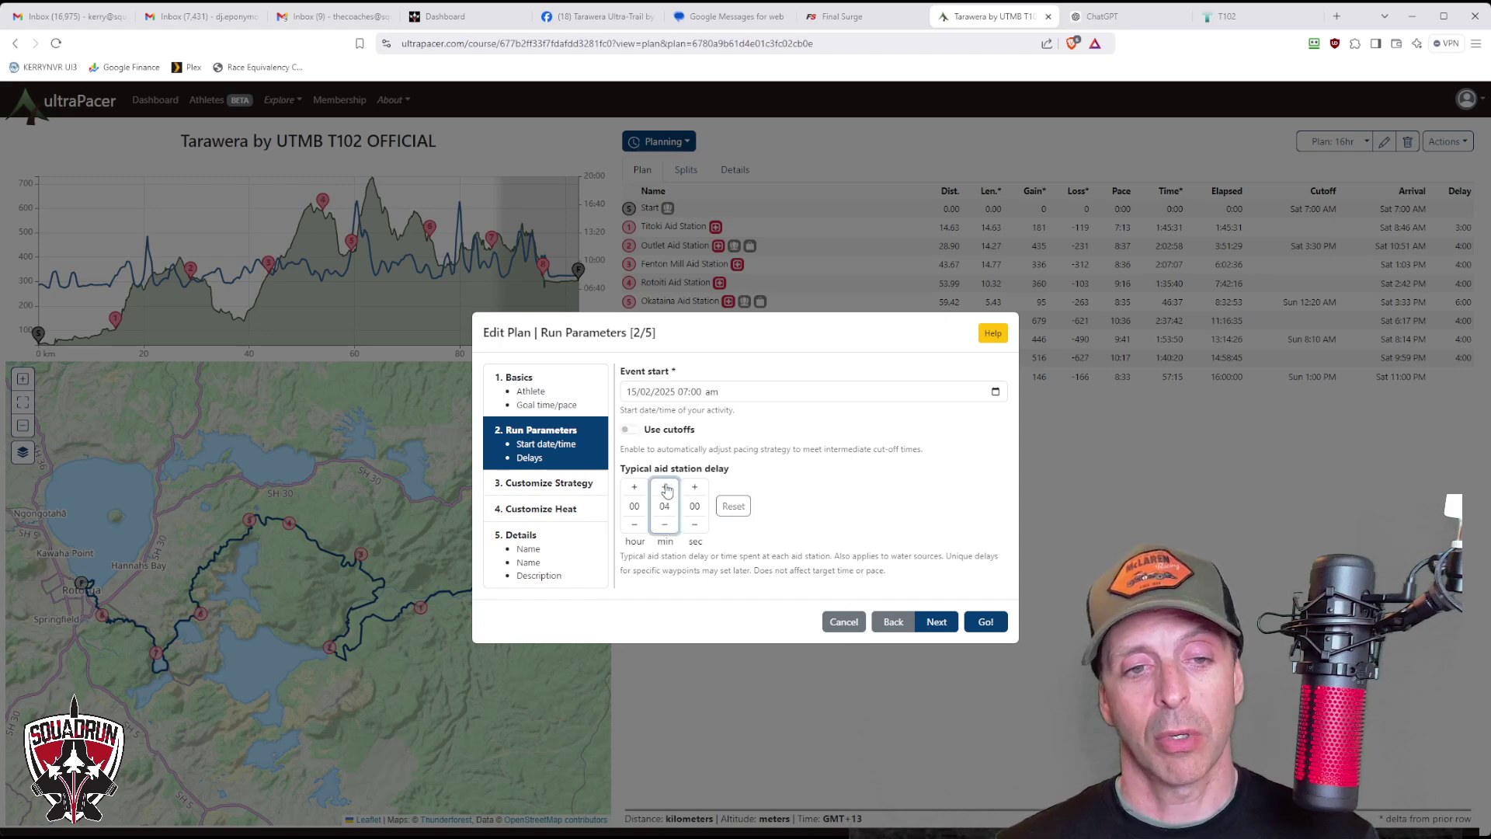
left_click(673, 525)
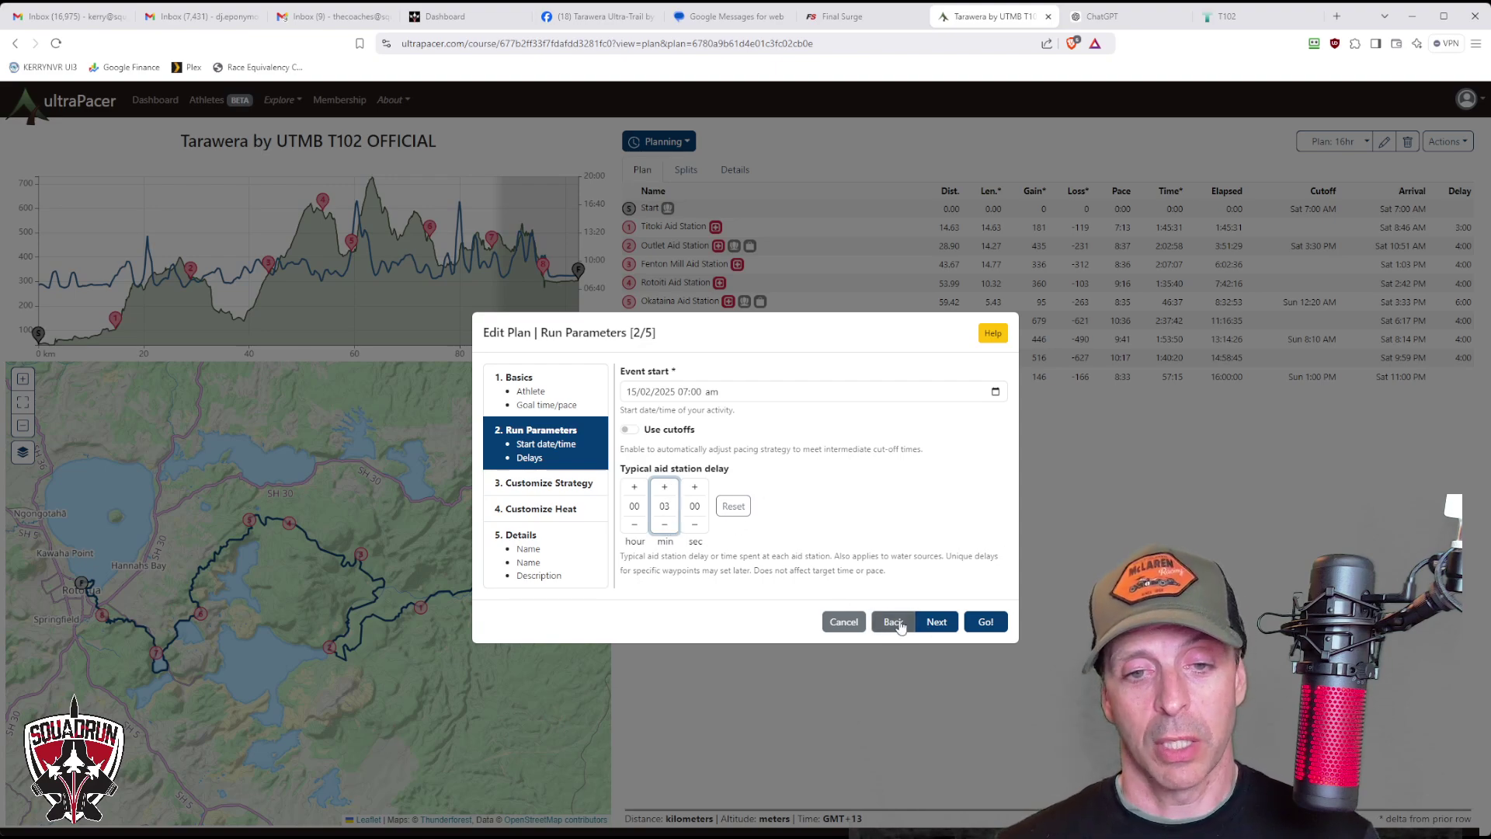
Review the plan's pacing strategy and heat options, keeping default pacing and the heat factor applied at 5% maximum and 0% baseline.
left_click(941, 625)
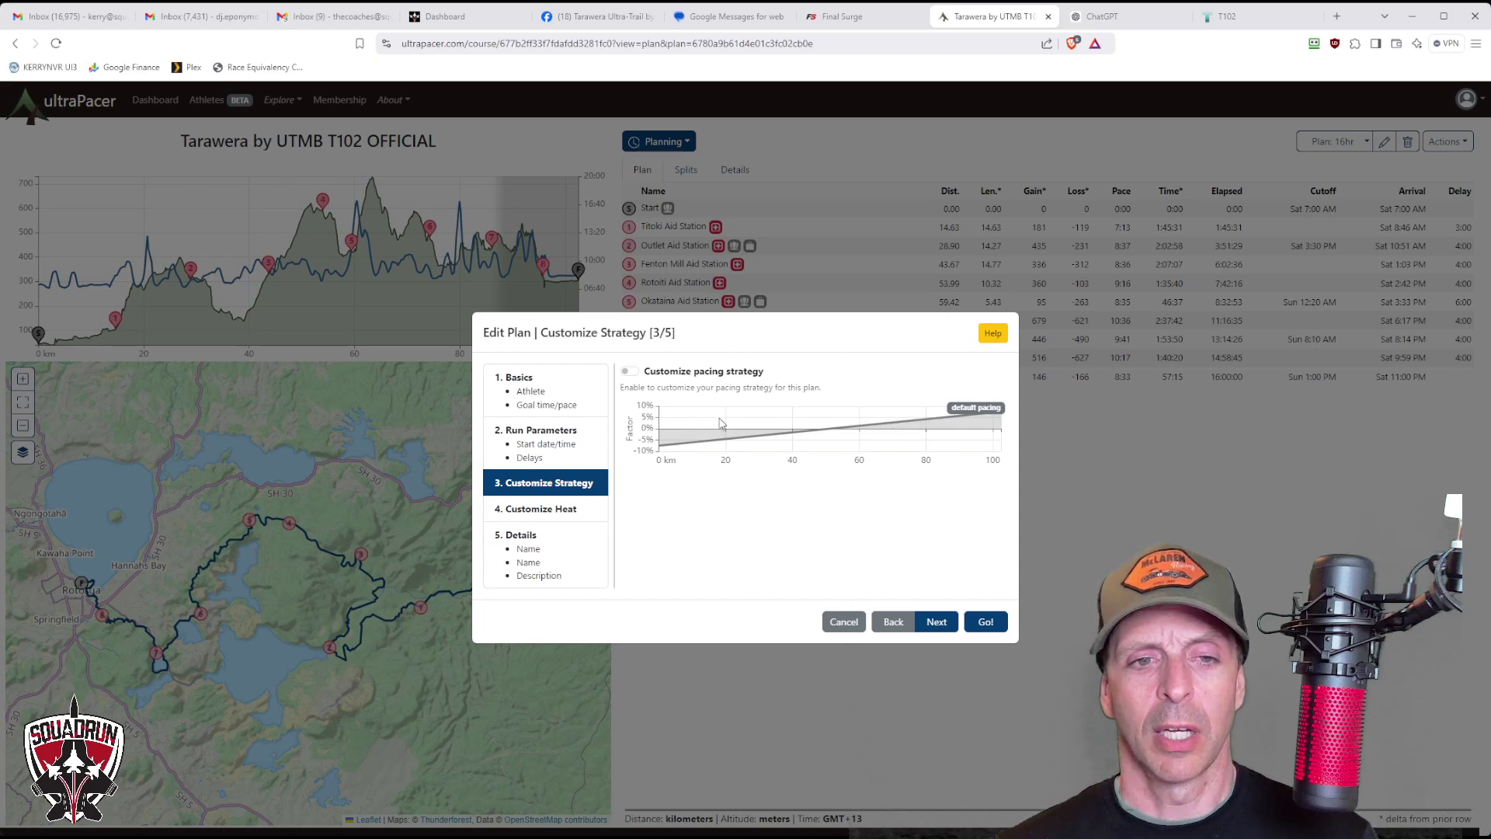
left_click(630, 371)
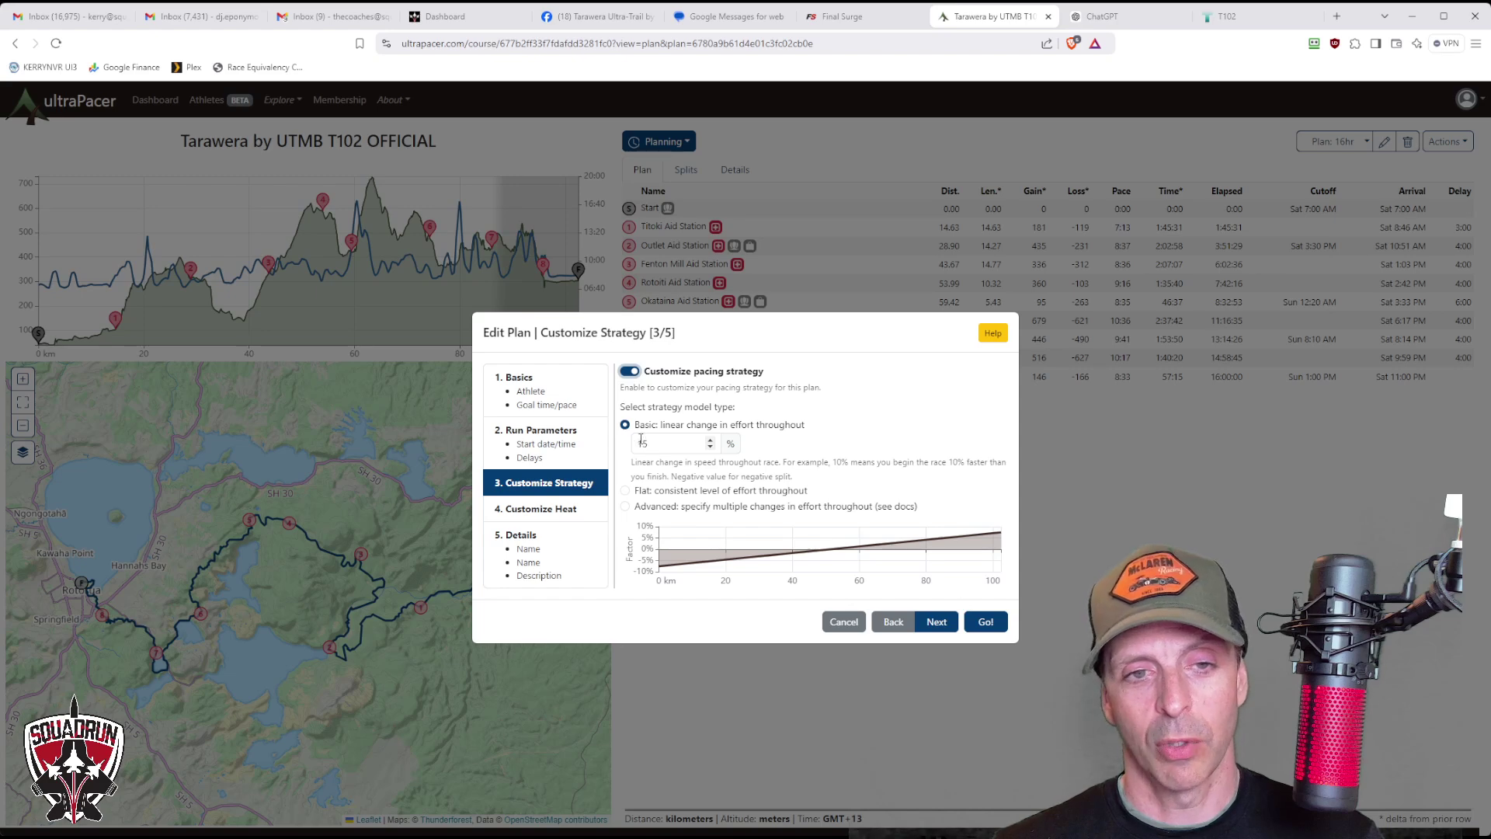
left_click(632, 372)
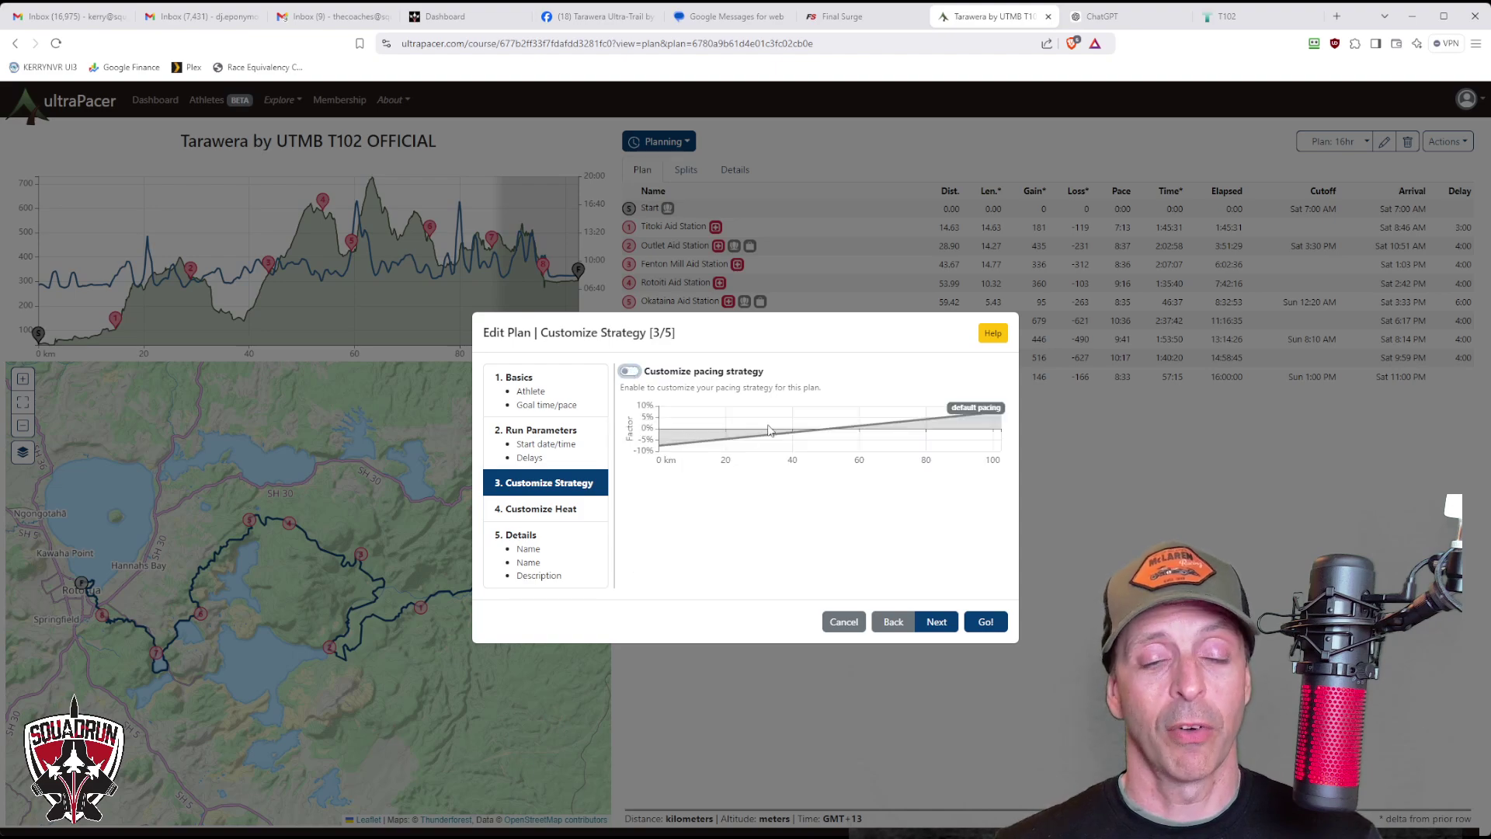
left_click(551, 518)
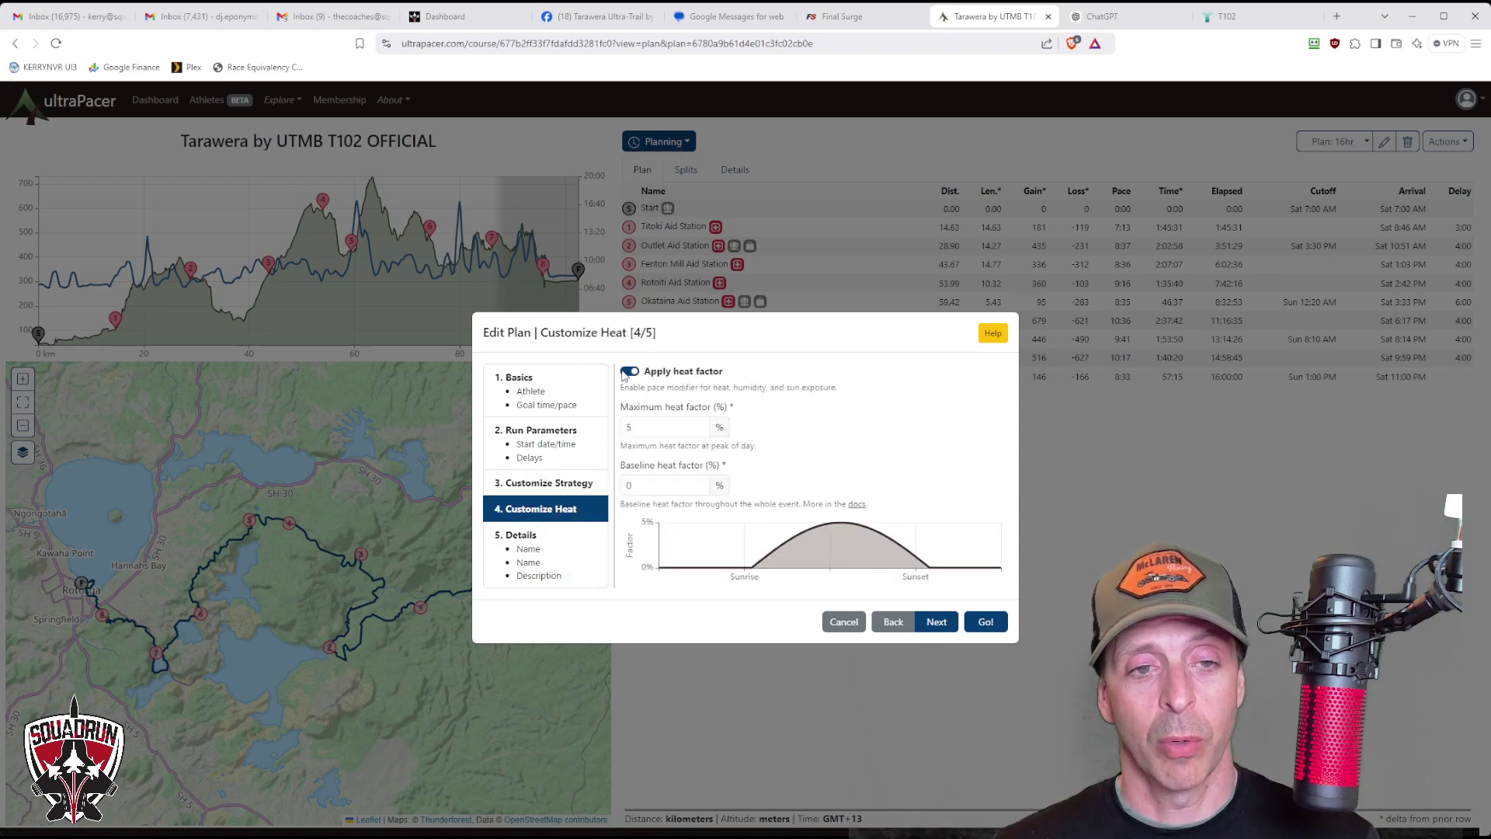
left_click(628, 373)
left_click(629, 372)
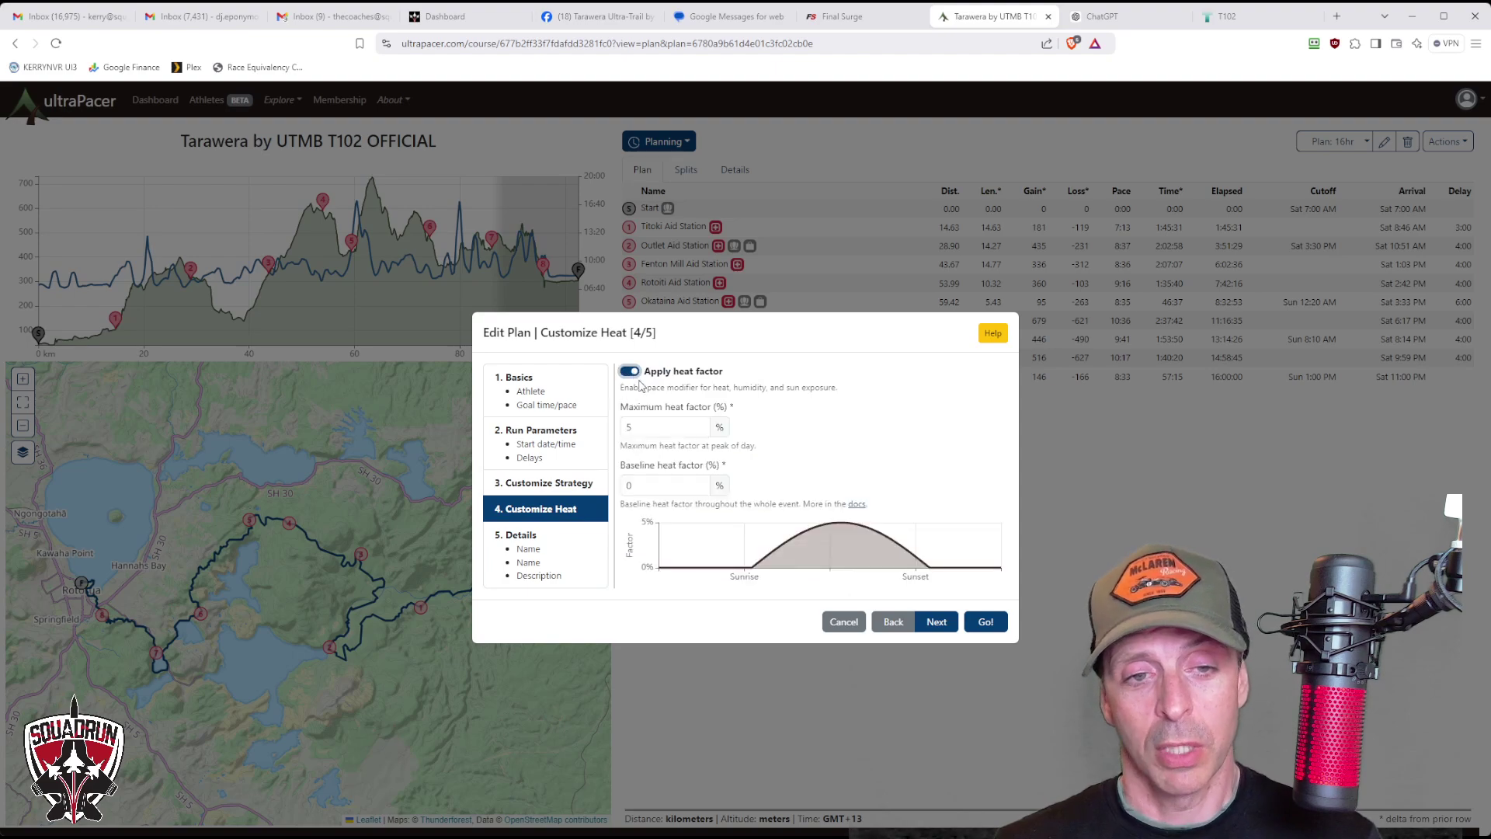
left_click(627, 373)
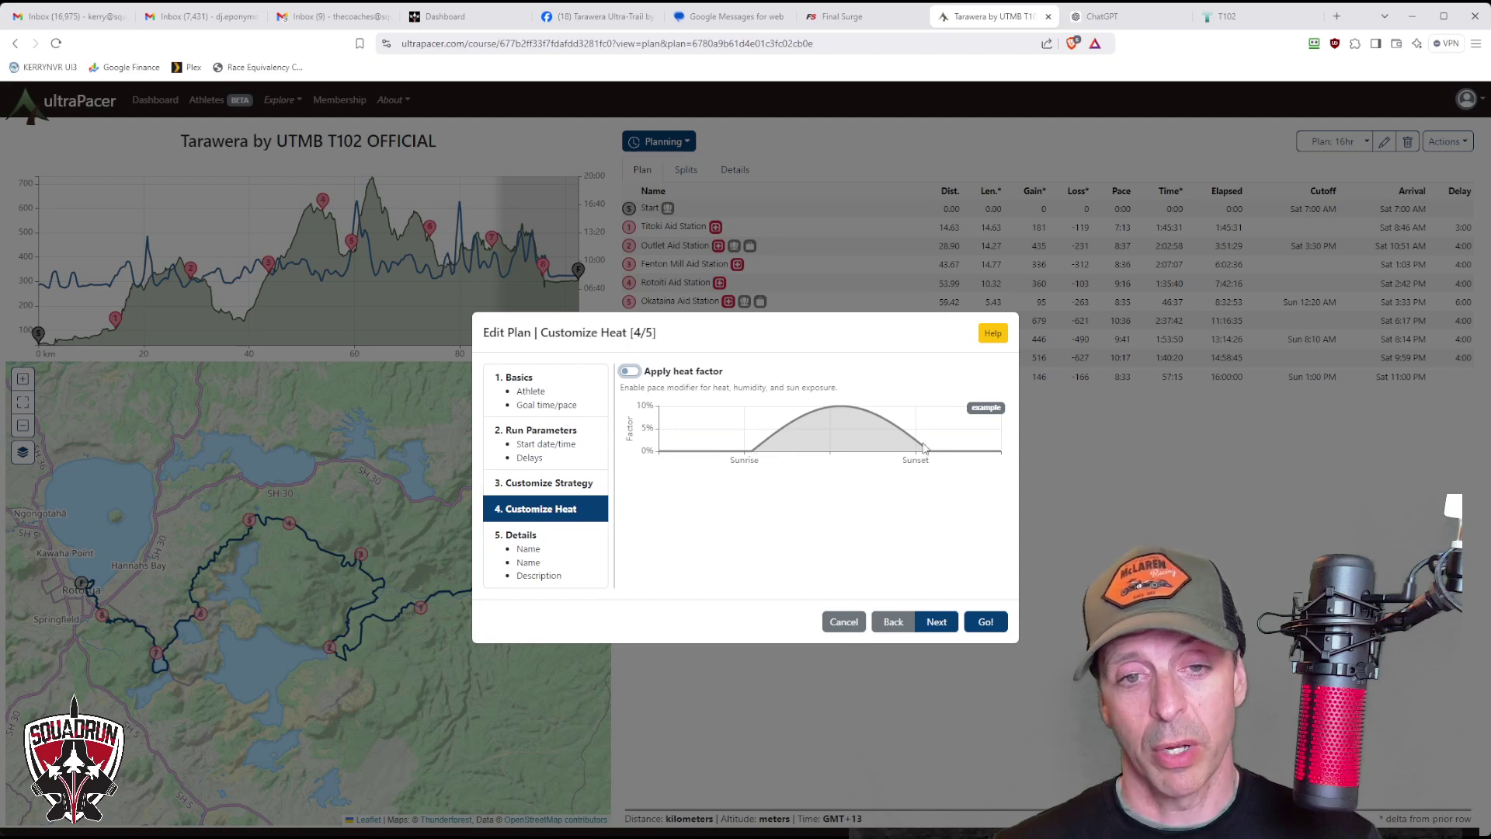
left_click(632, 373)
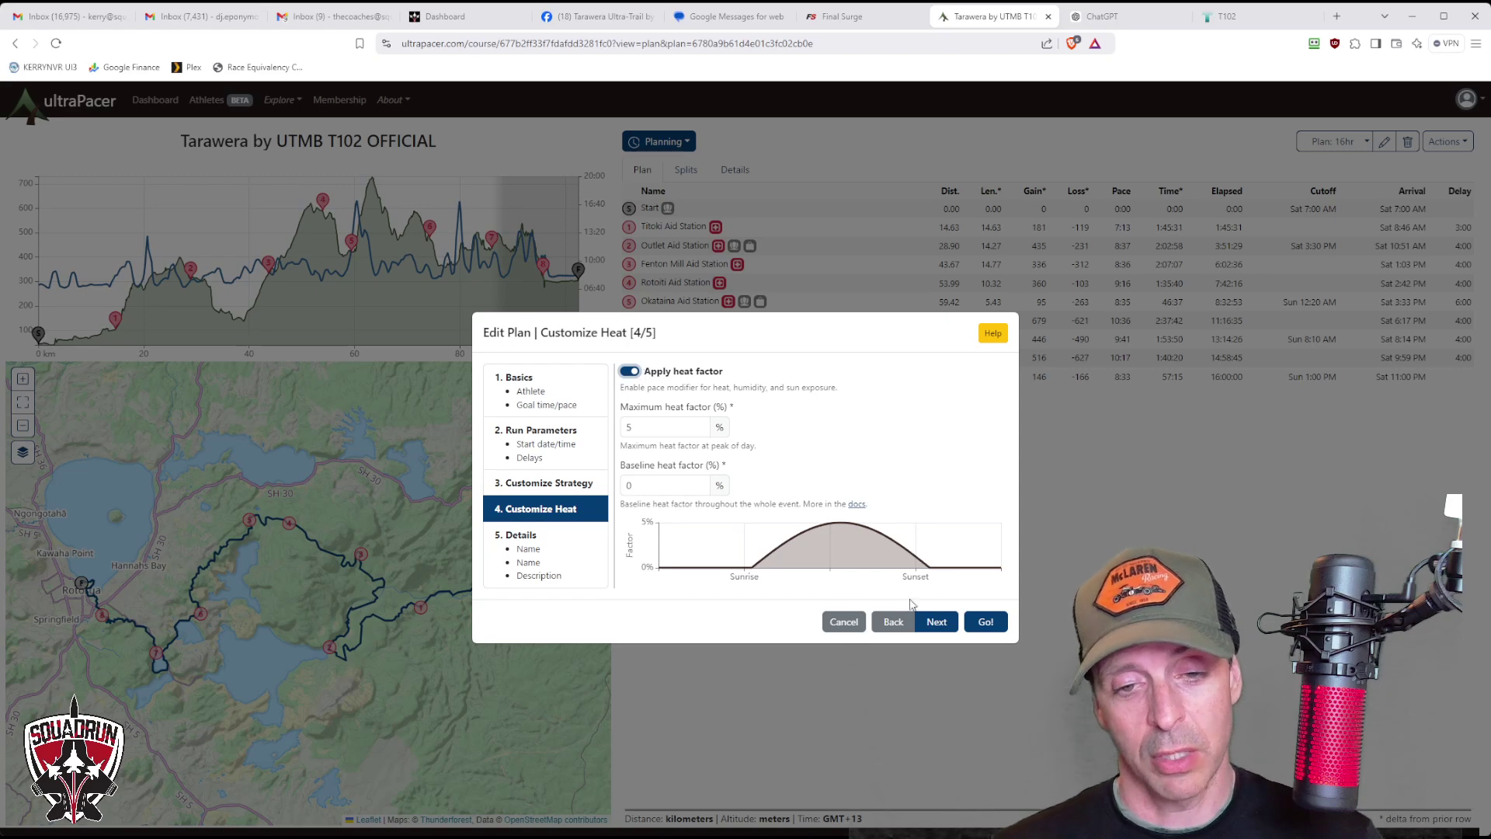
Rename the plan as 18hr and apply the edited plan settings.
left_click(937, 623)
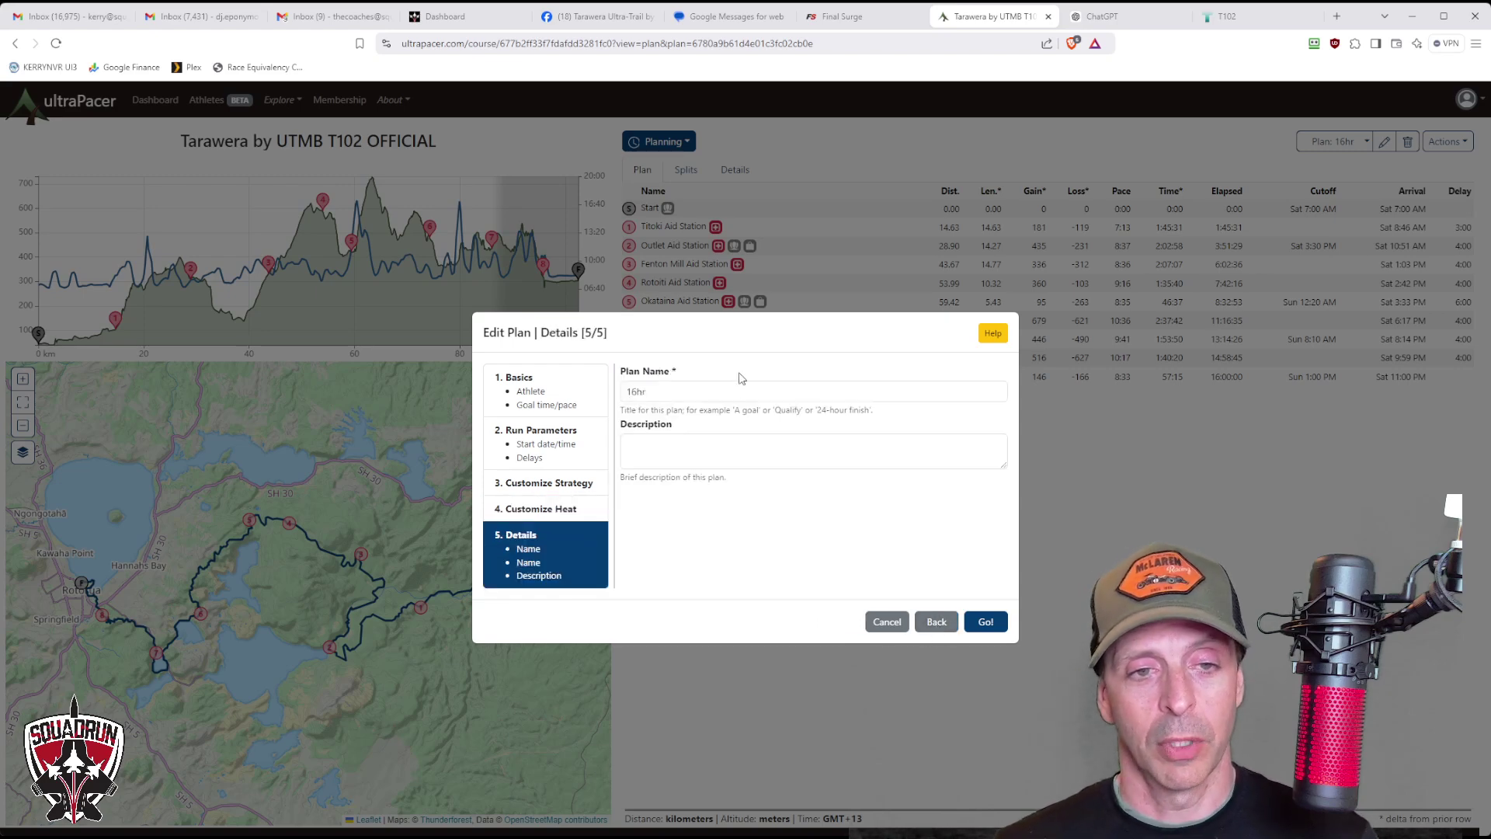
left_click(715, 389)
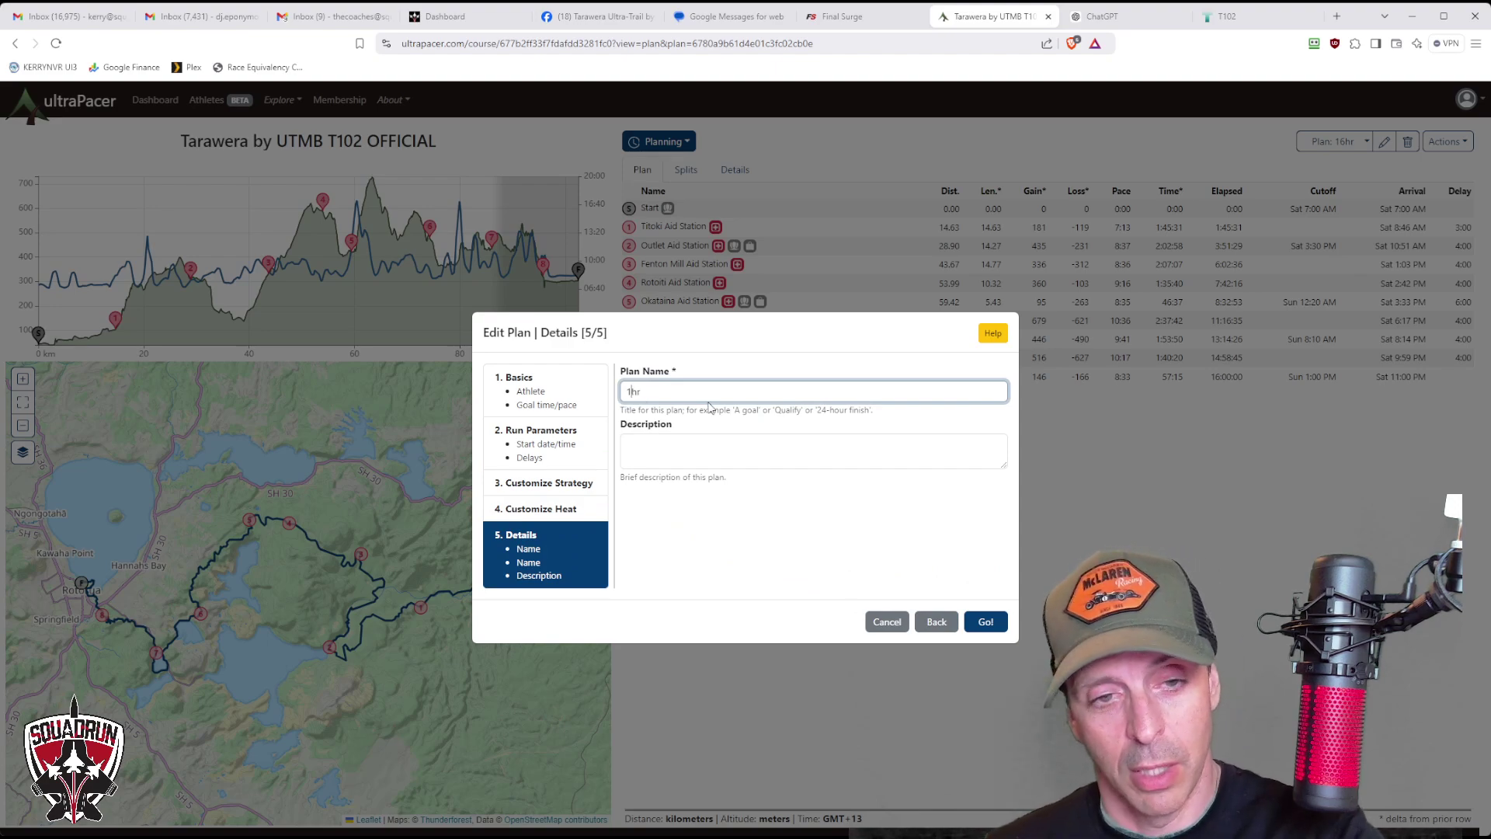
left_click(980, 629)
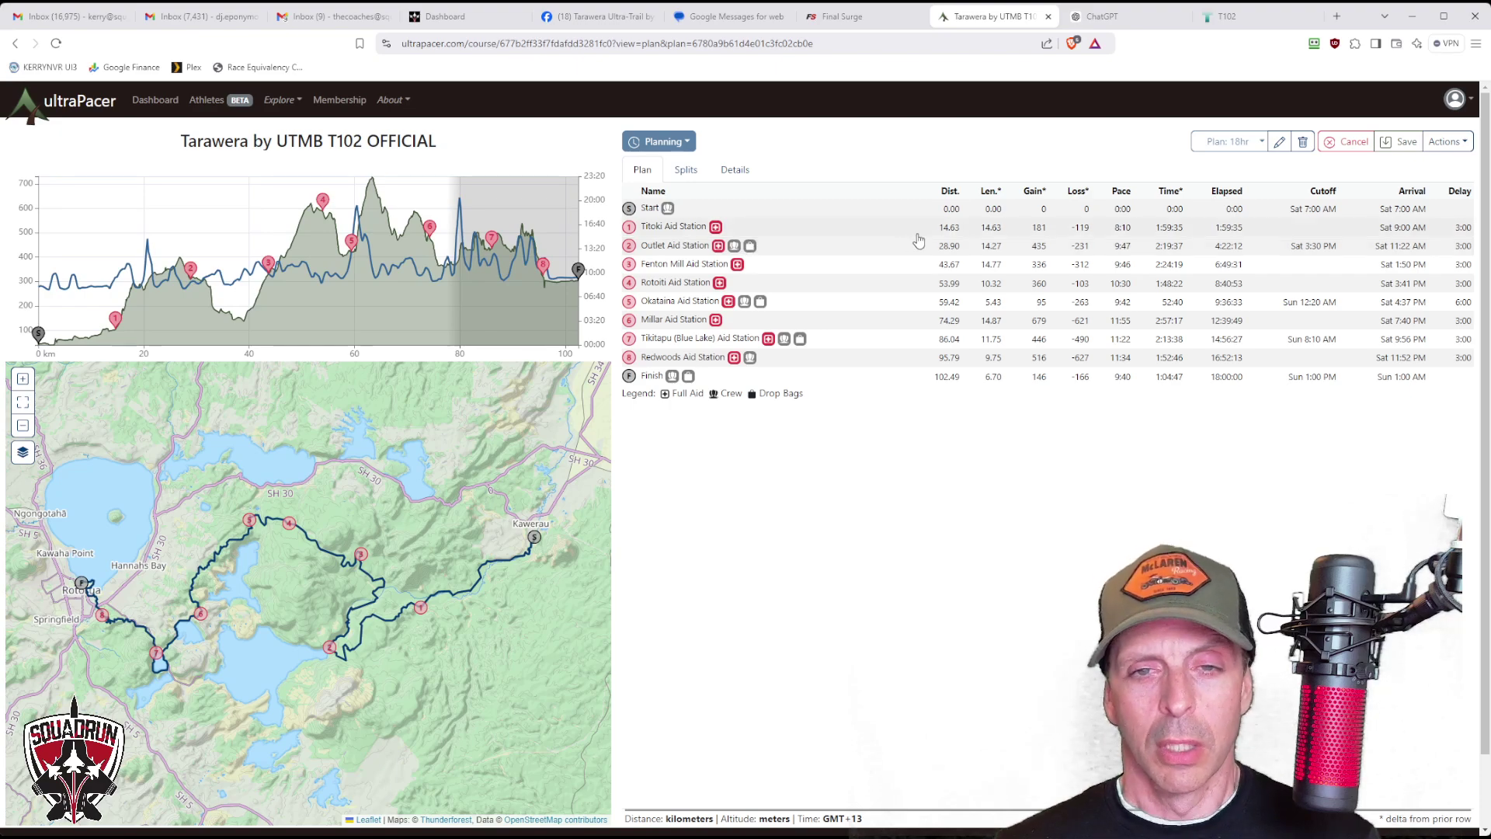
Set the delay at Outlet Aid Station to 6 minutes and check the delay at Okataina Aid Station.
left_click(885, 251)
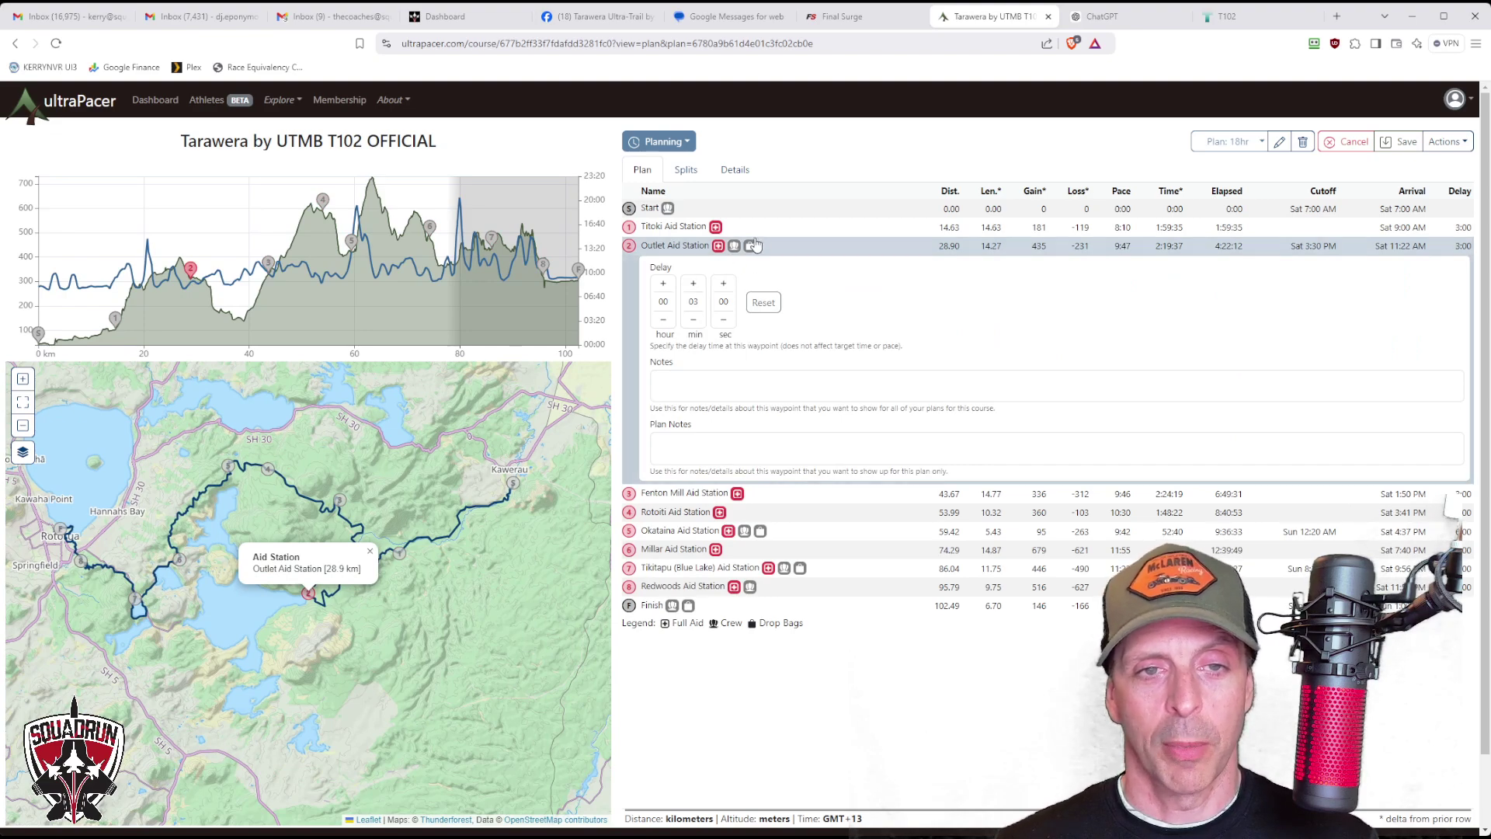
left_click(694, 284)
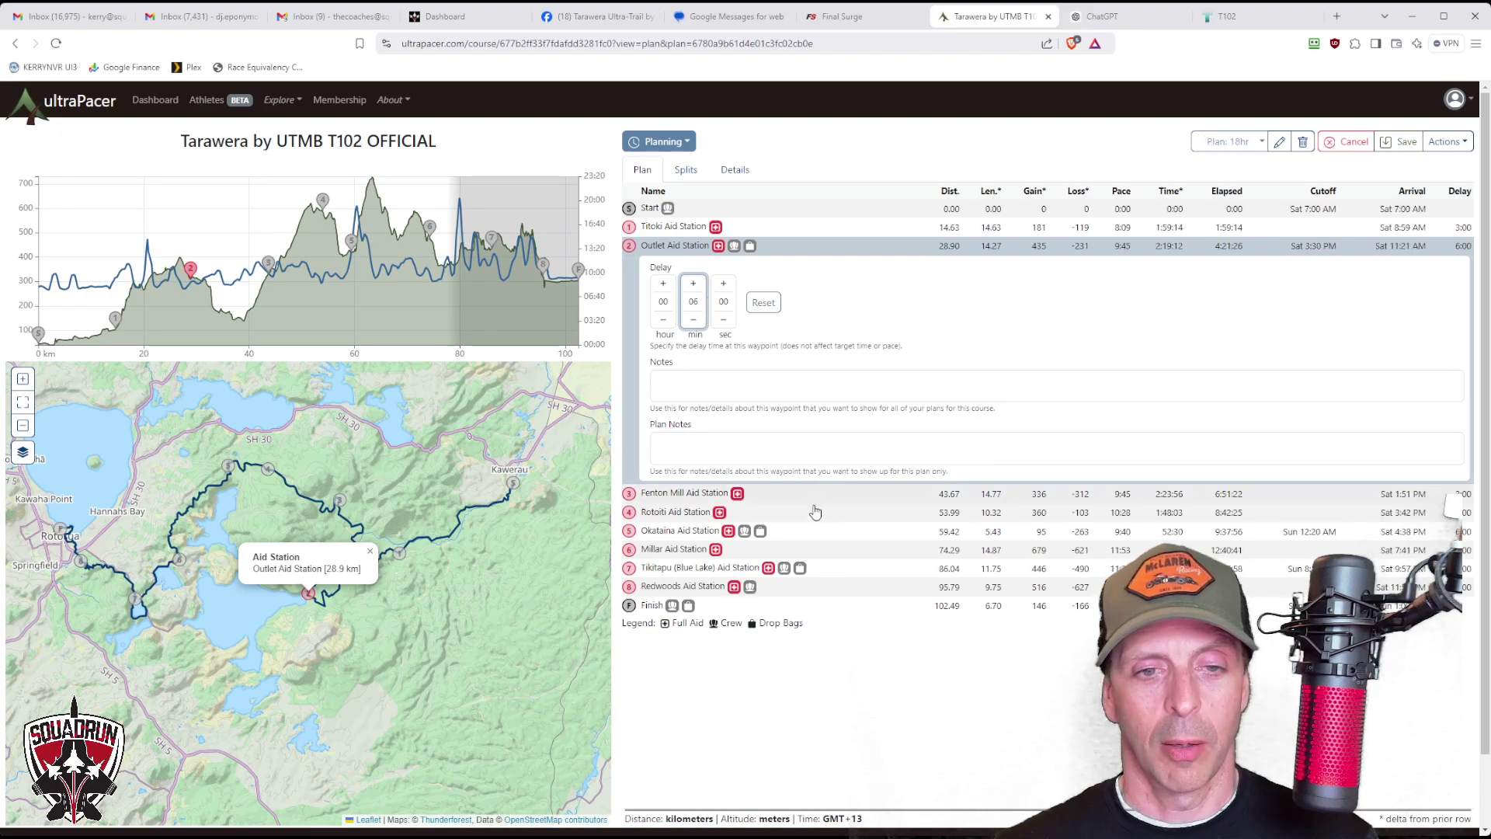
left_click(804, 538)
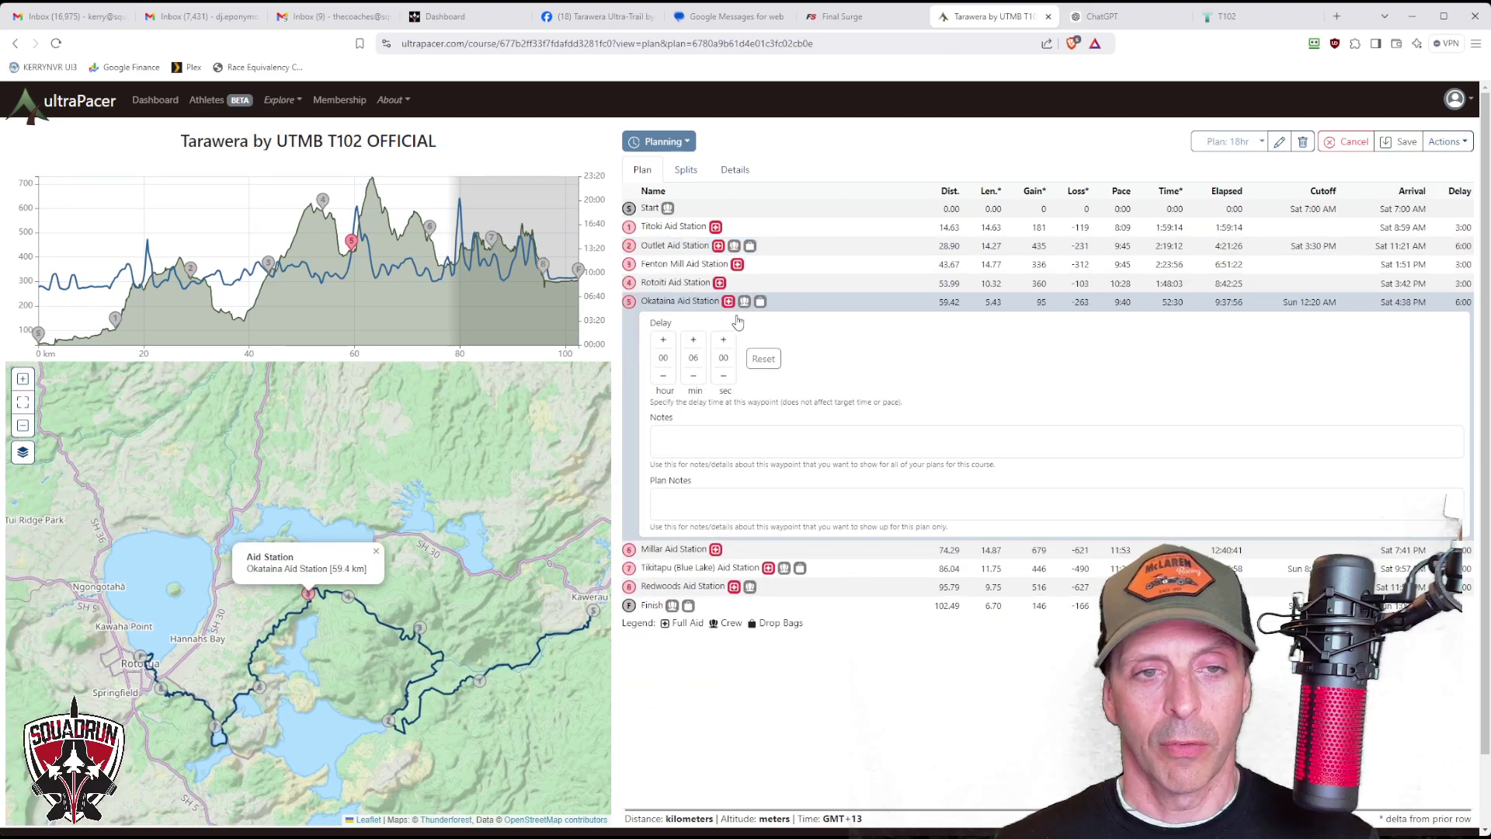
left_click(817, 305)
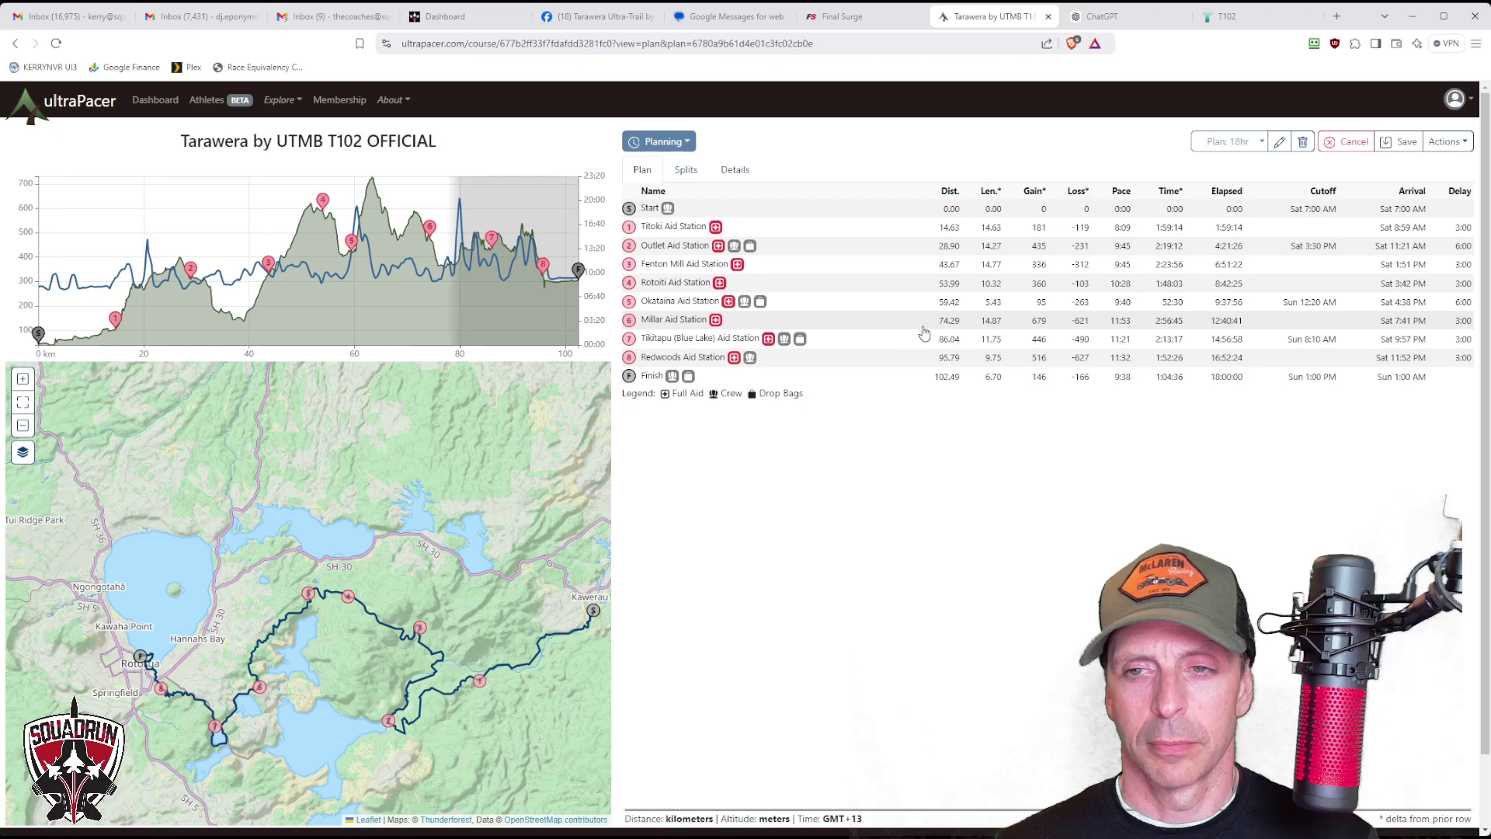
Set the delay at Tikitapu (Blue Lake) Aid Station to 6 minutes.
left_click(816, 339)
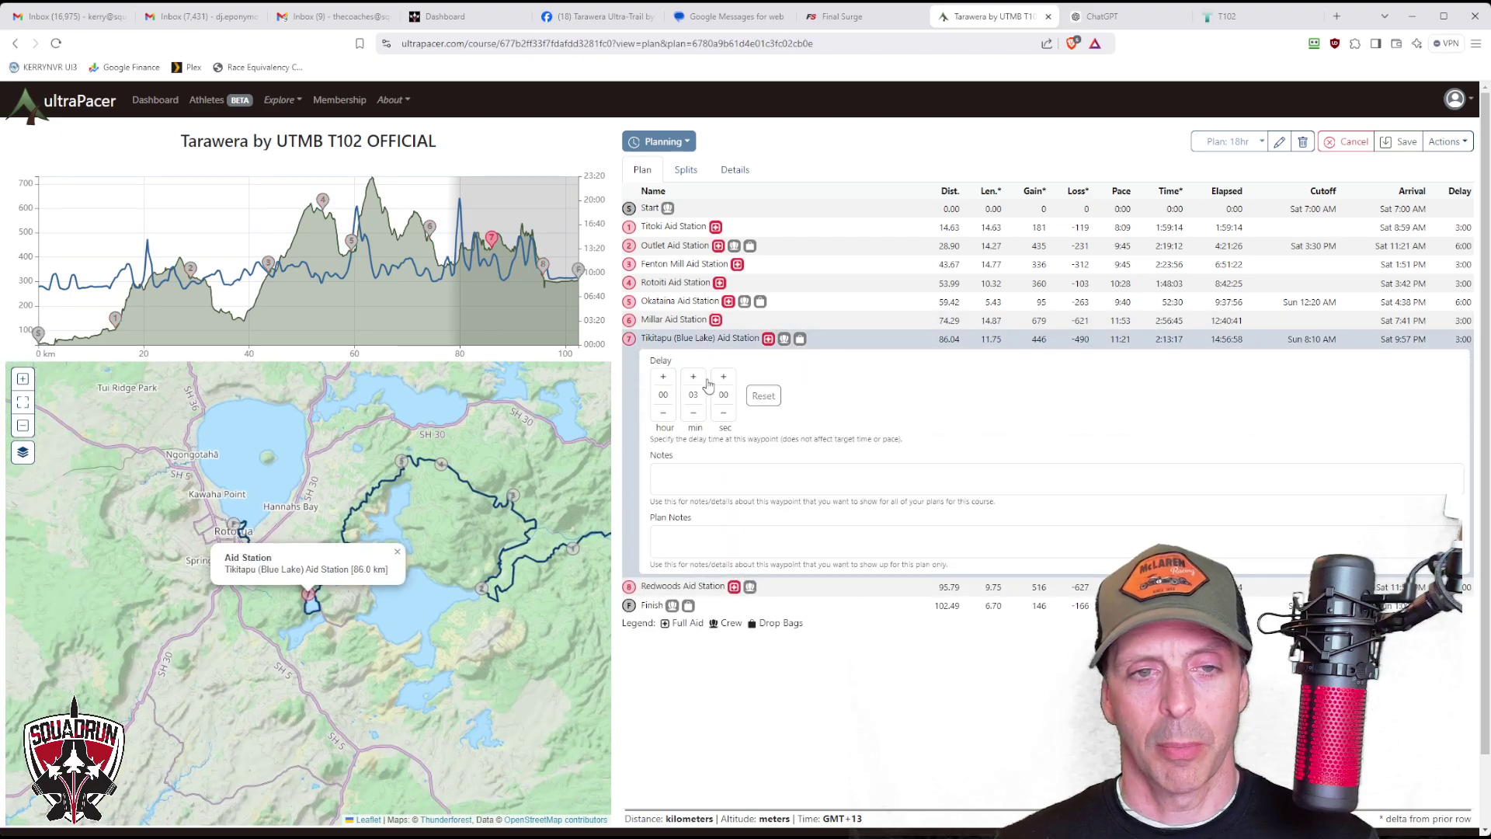
left_click(695, 376)
left_click(695, 376)
left_click(695, 376)
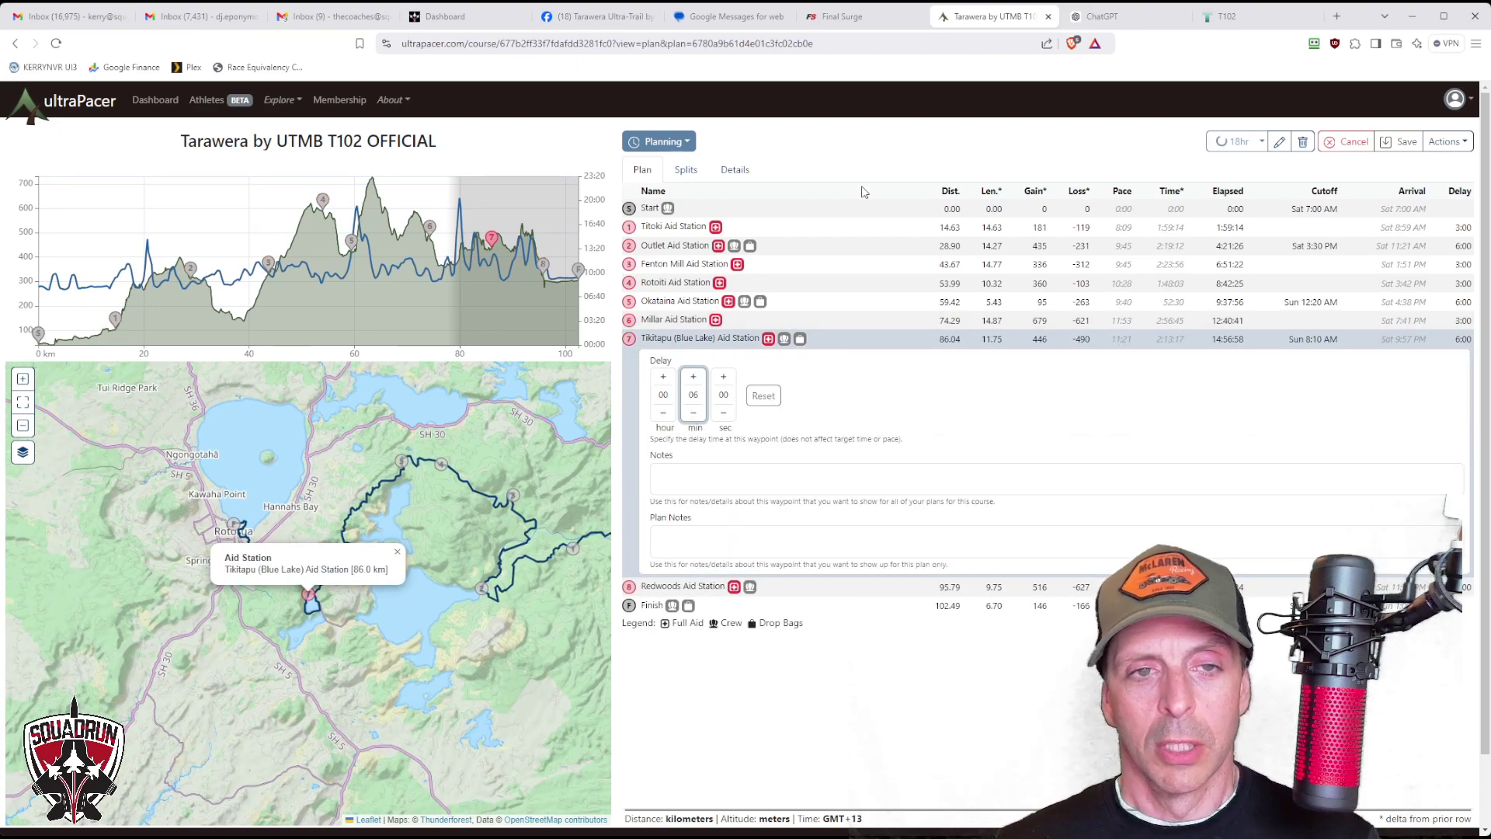
Shorten the delay at Titoki Aid Station to 2 minutes and collapse its details.
left_click(844, 226)
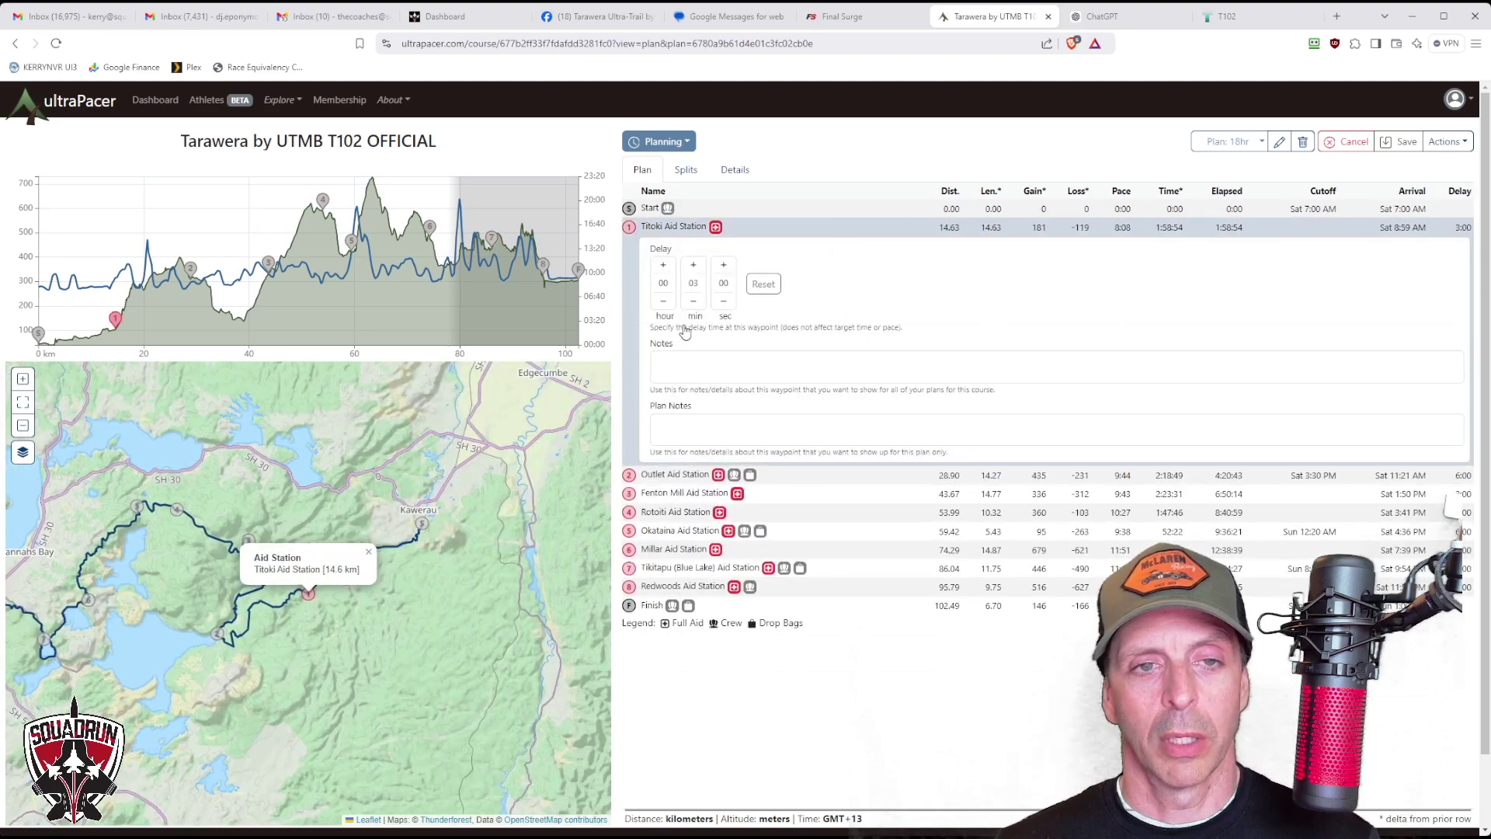
left_click(694, 302)
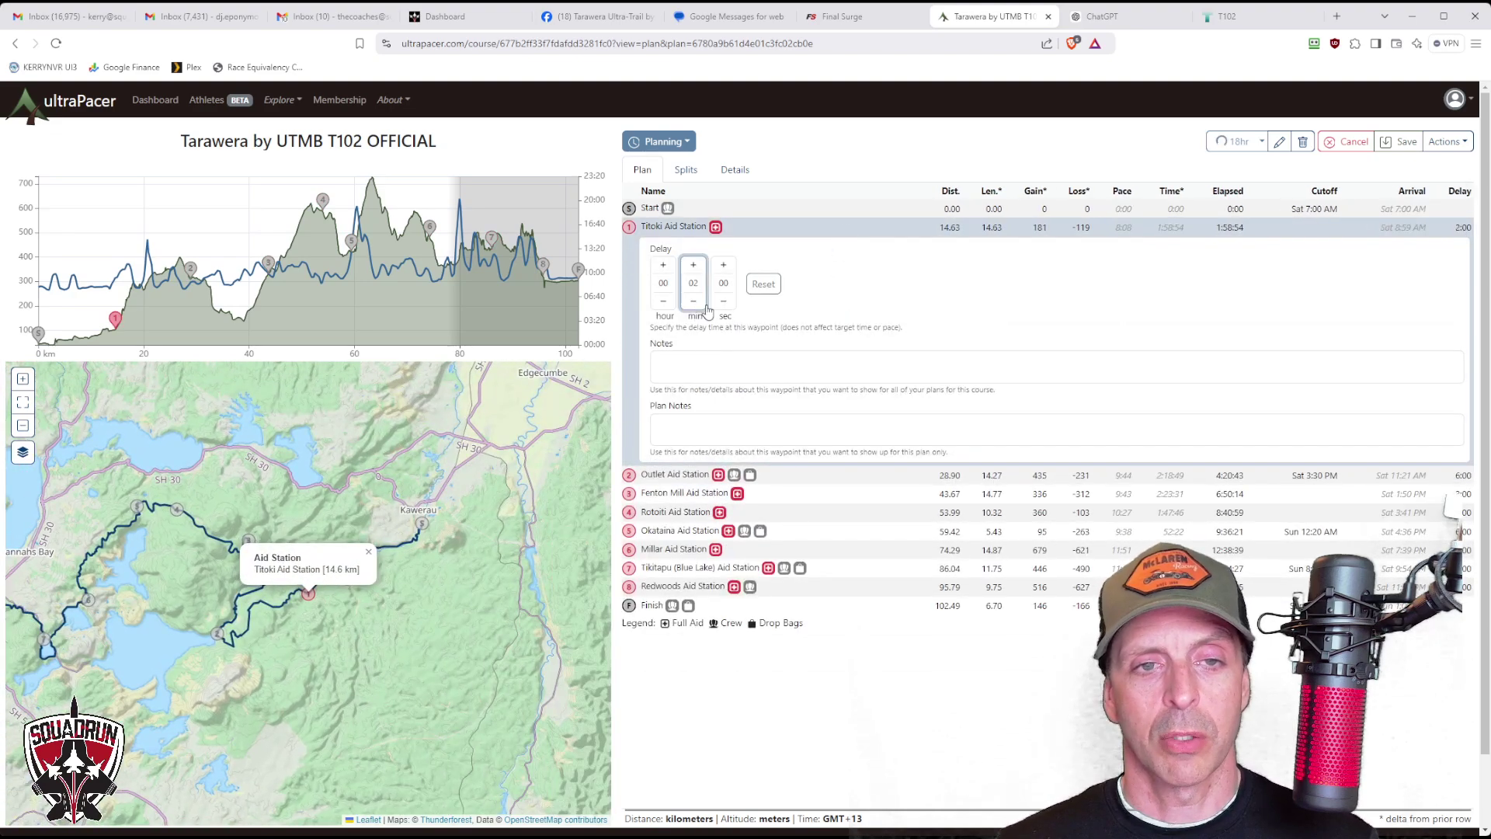
left_click(766, 230)
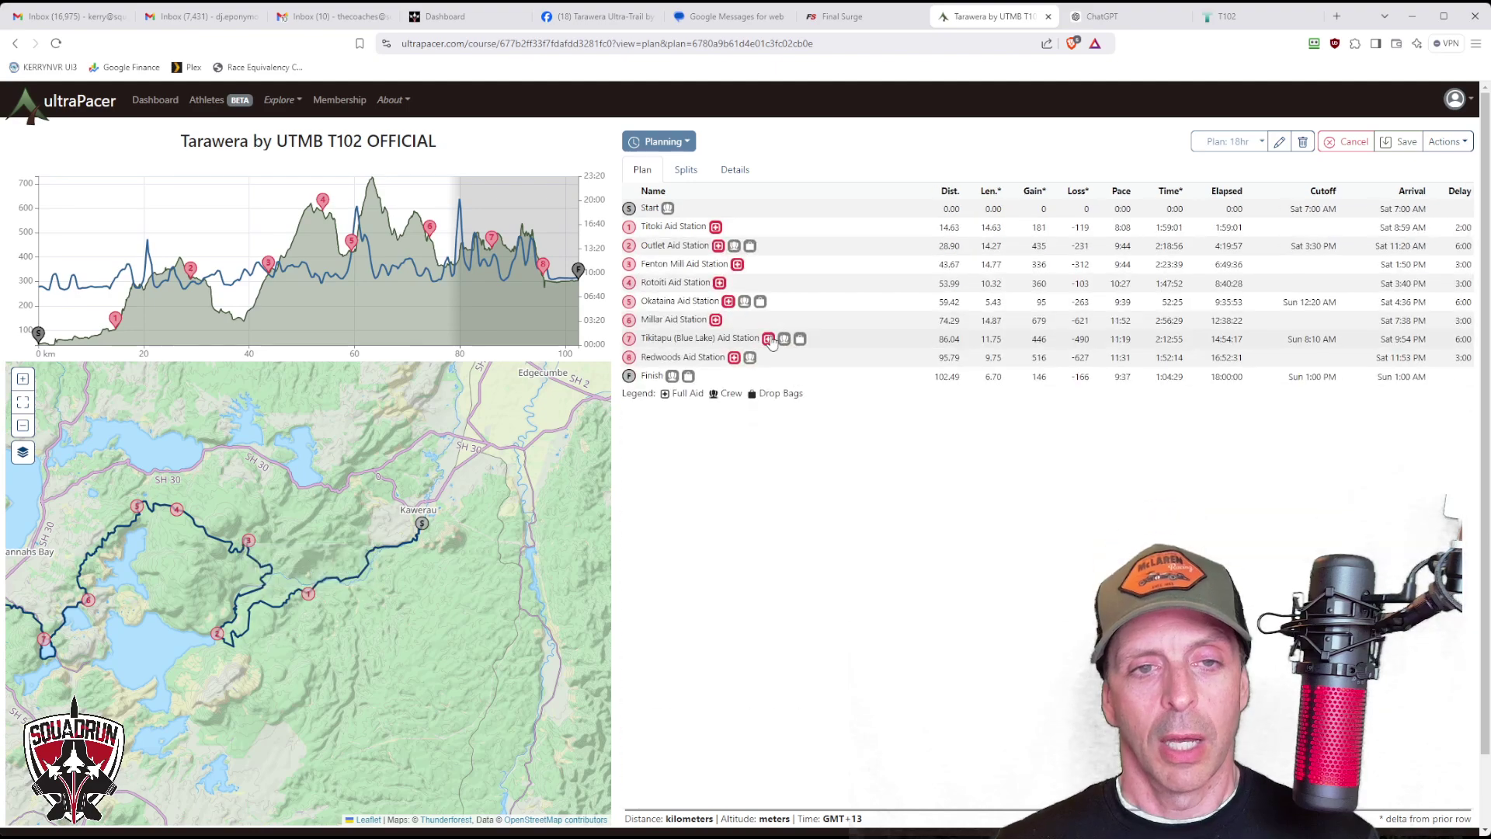
Look at the course notes and plan notes fields for Tikitapu (Blue Lake) Aid Station, leaving them empty.
left_click(828, 341)
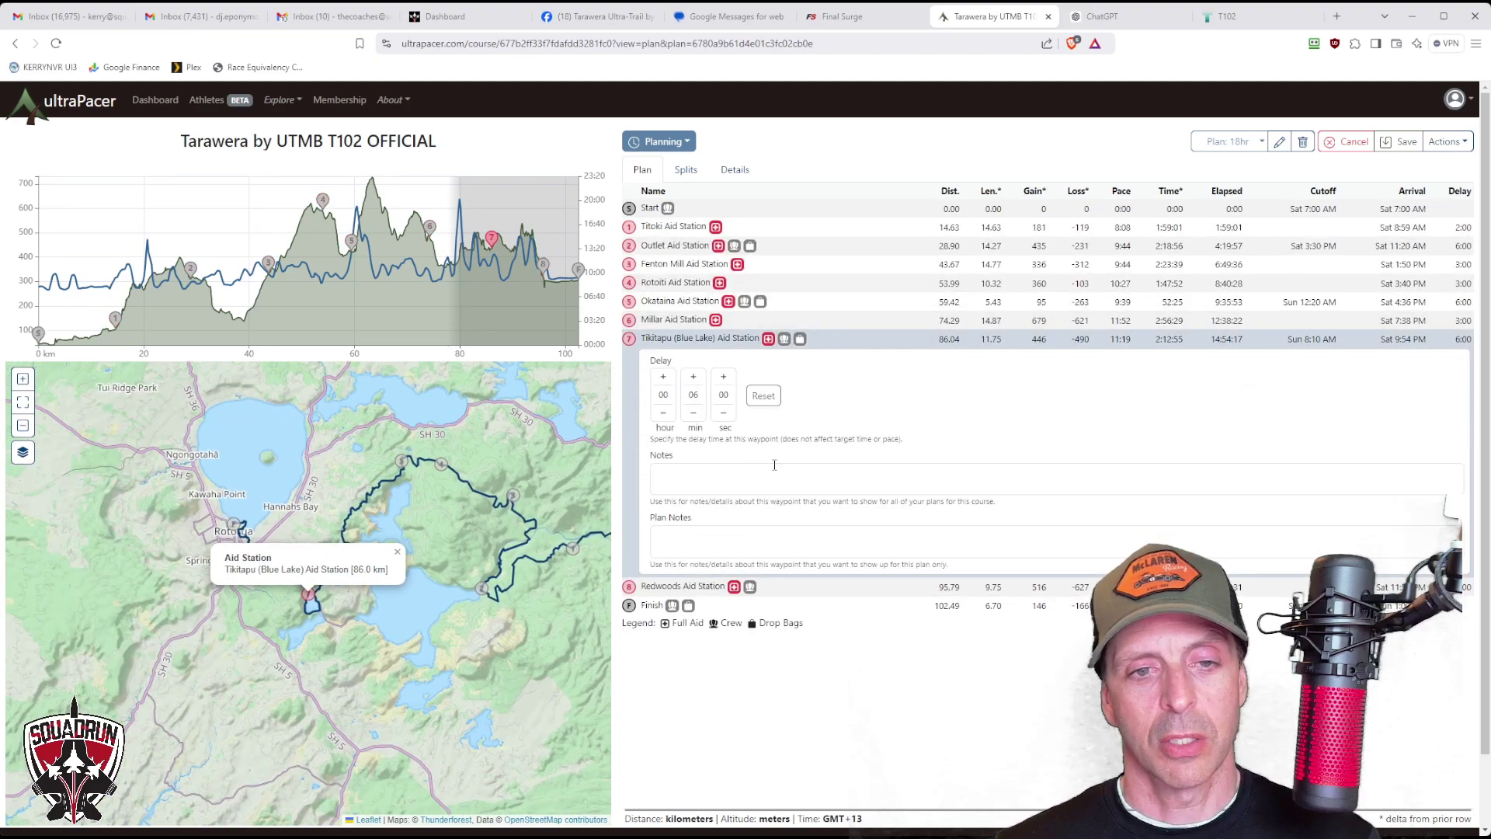
left_click(776, 467)
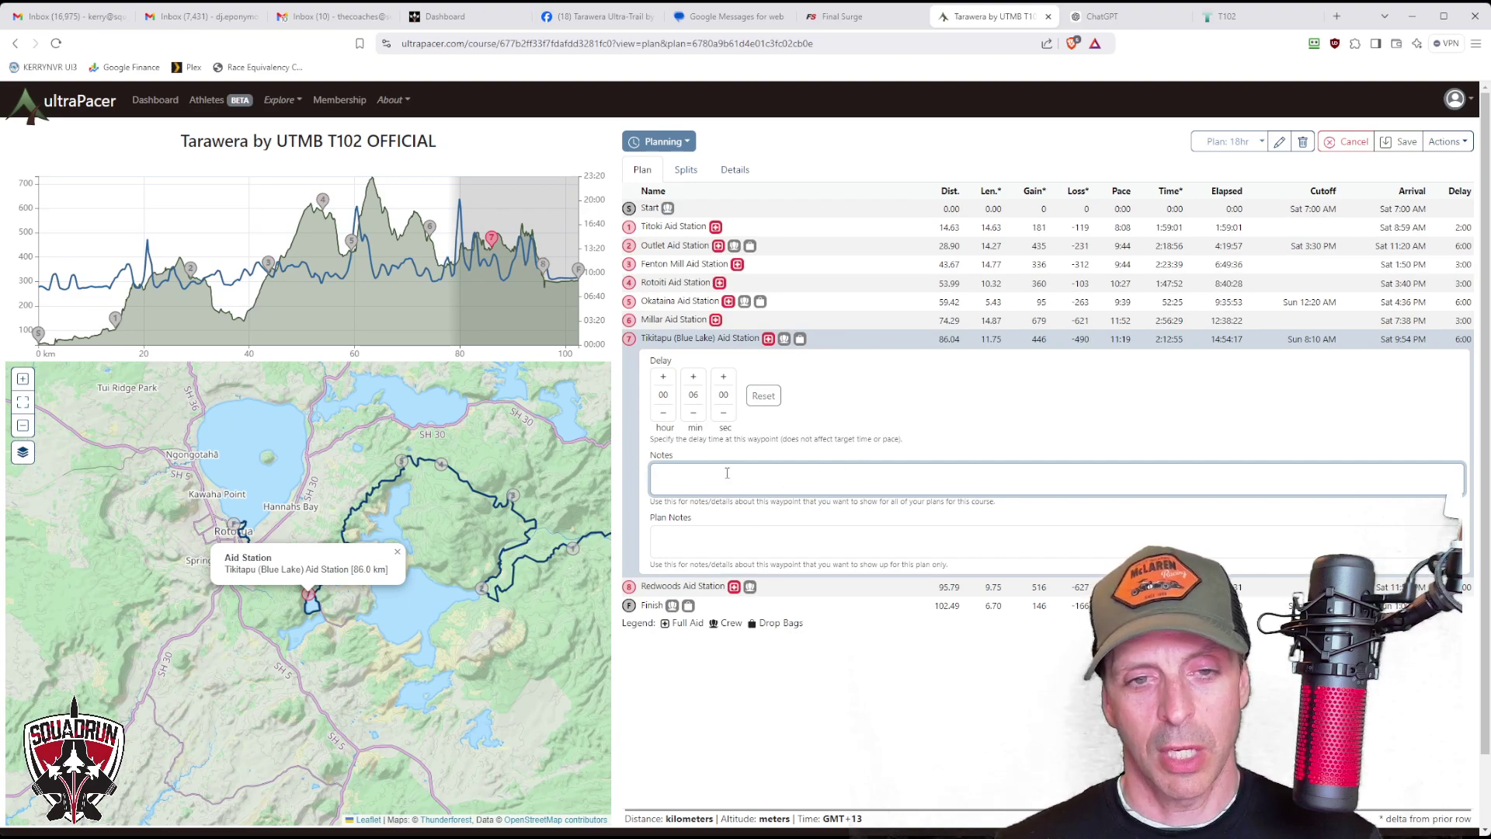
left_click(866, 339)
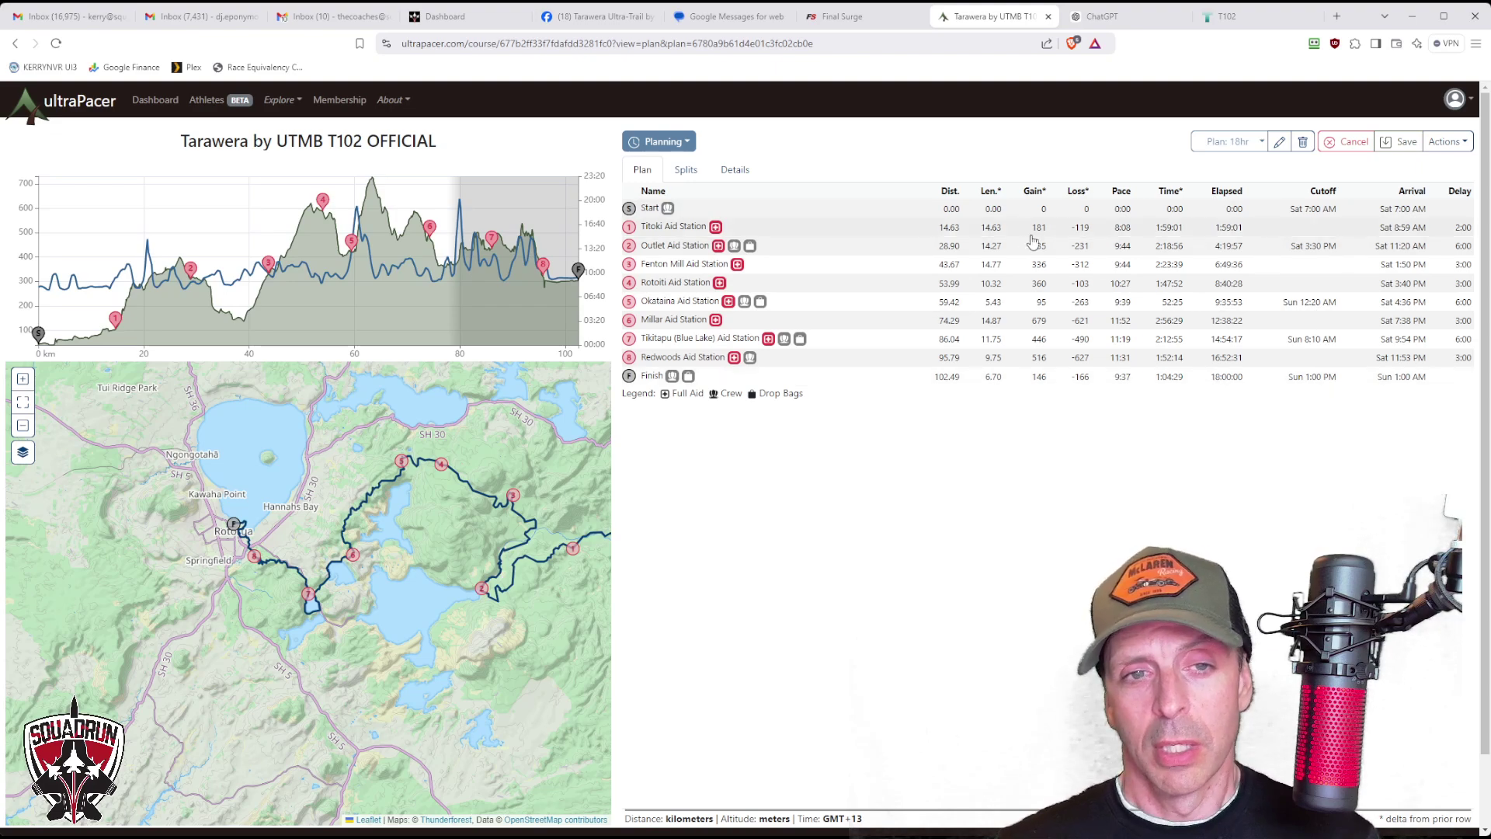
Check the arrival times and delay details for Outlet Aid Station and Okataina Aid Station.
left_click(818, 250)
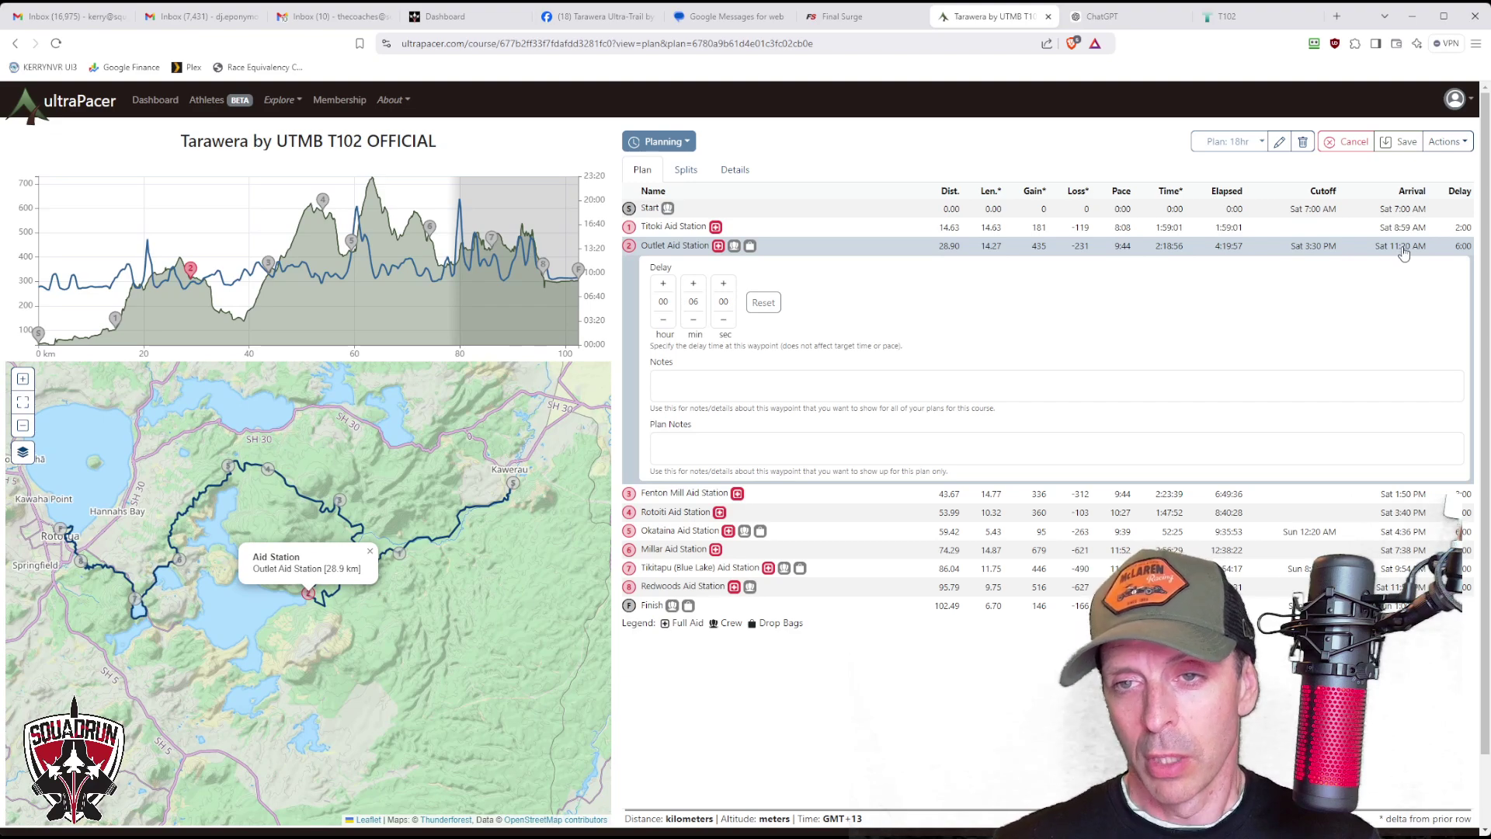
left_click(1402, 248)
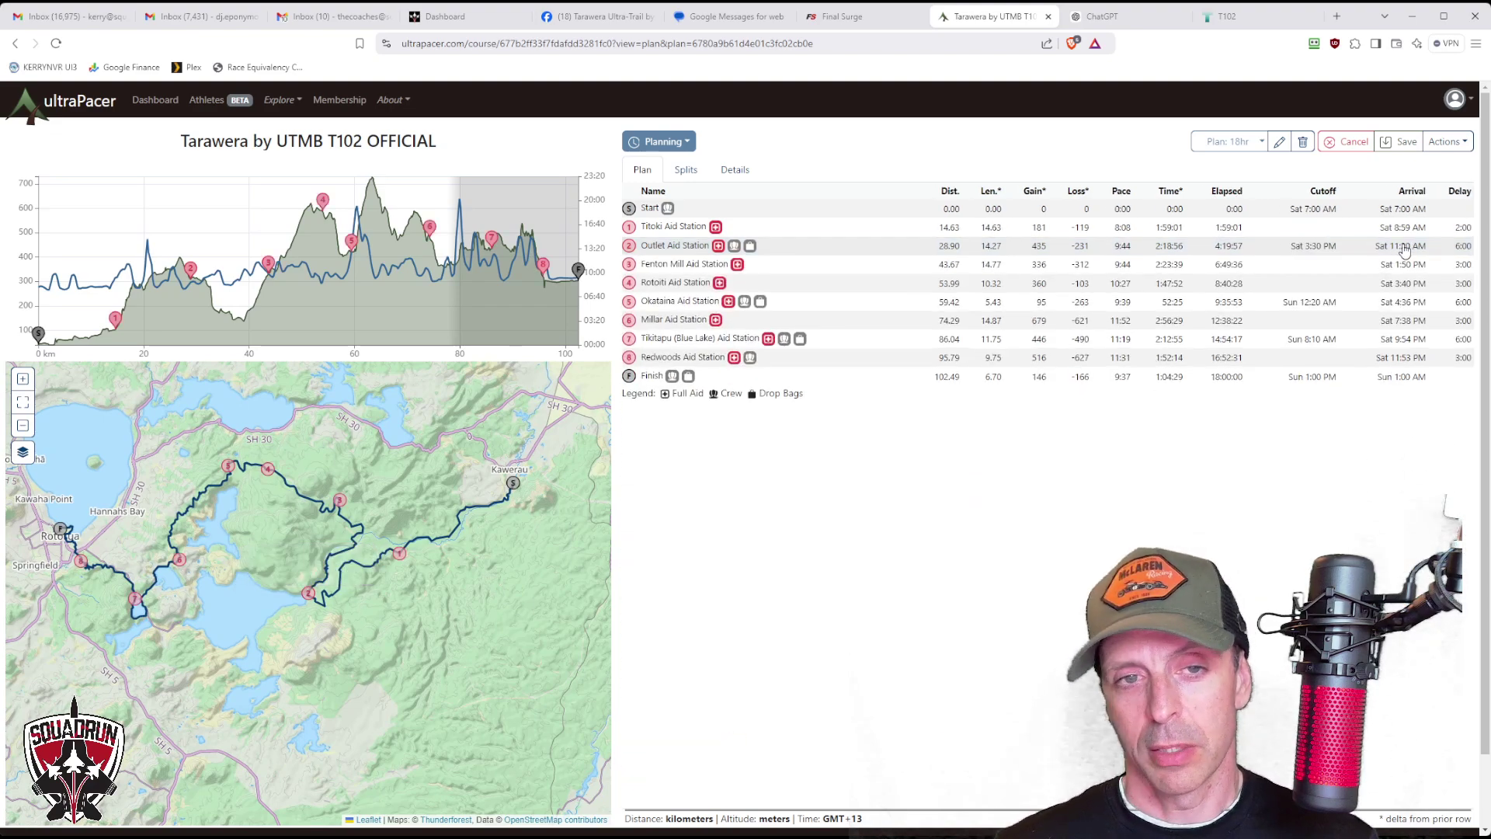
left_click(1405, 309)
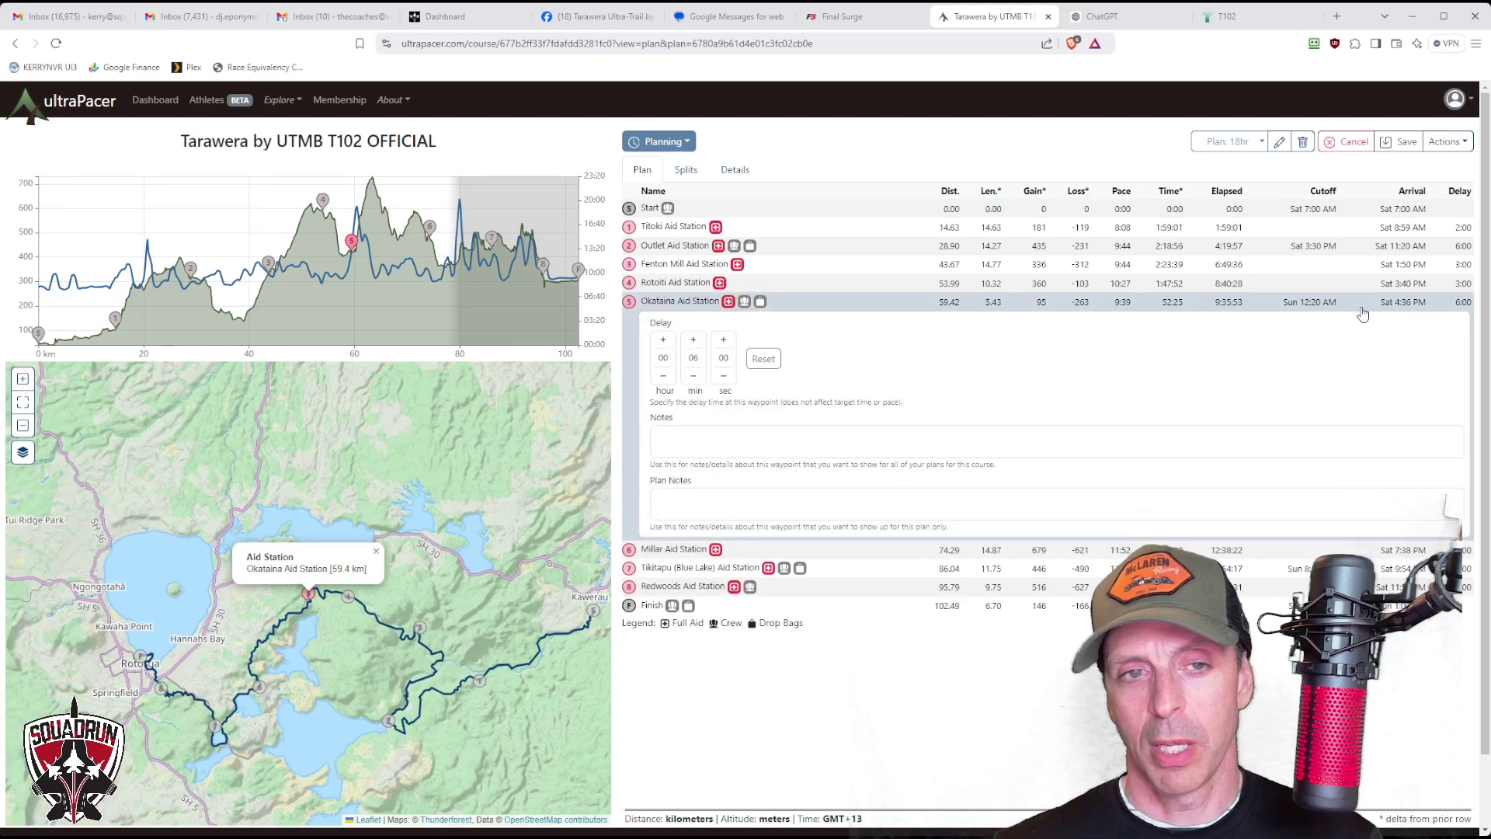
left_click(1406, 306)
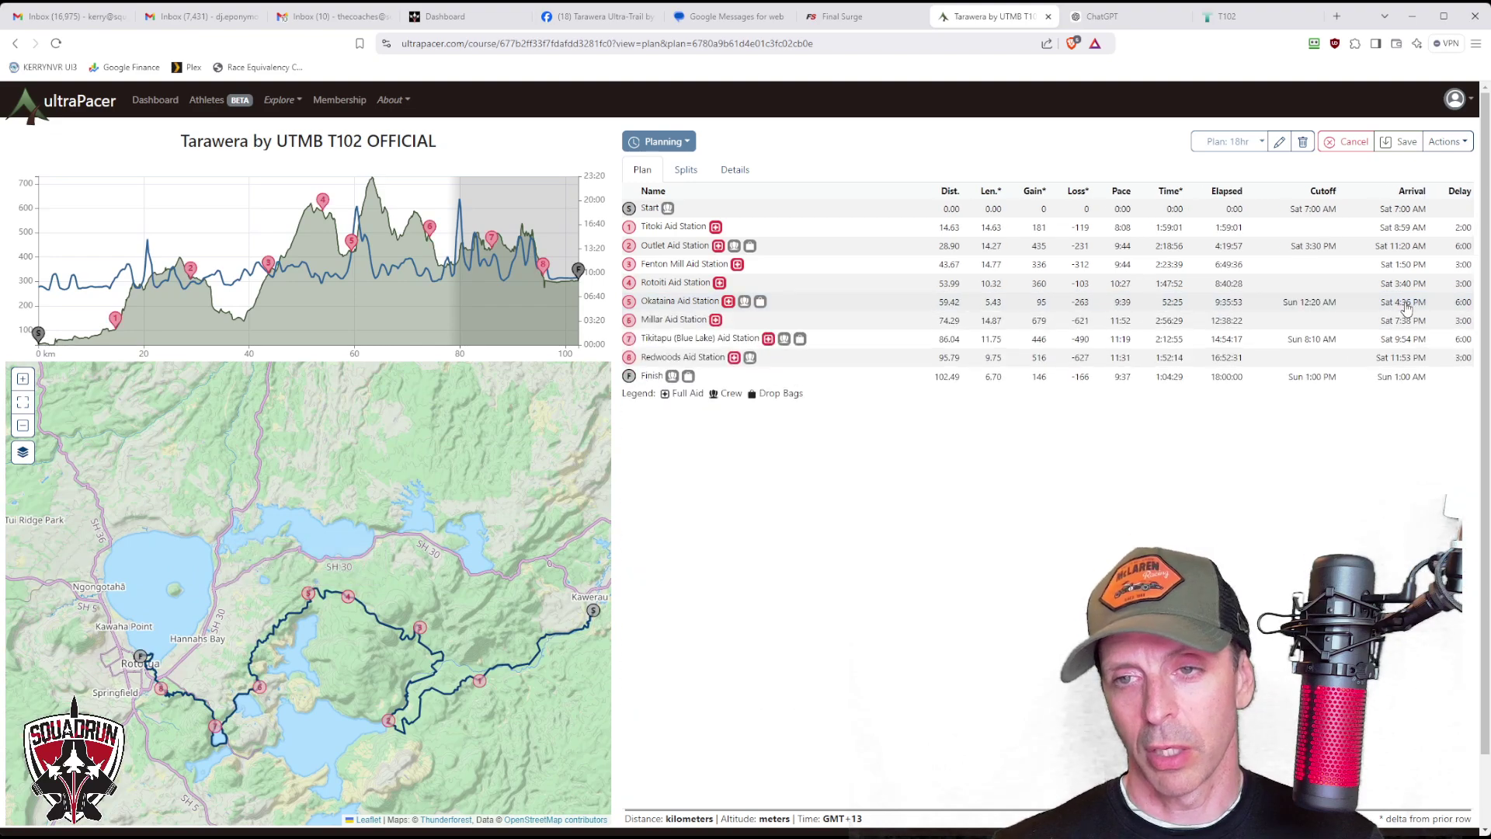